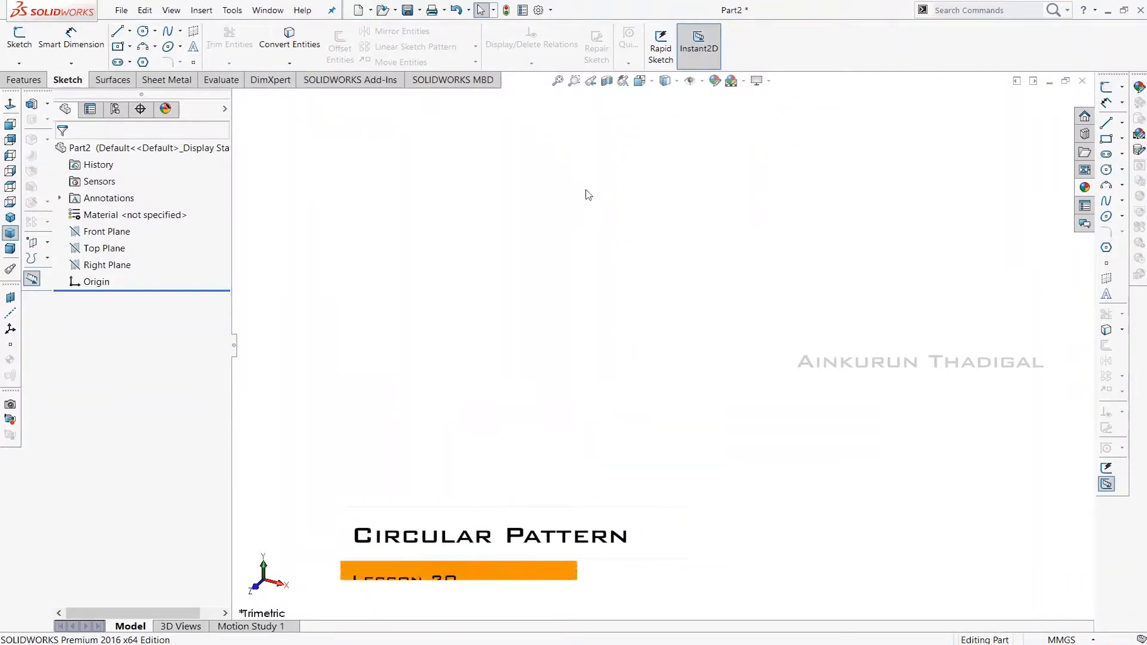
Sketch a circle of about 47 mm radius centred on the origin on the Front Plane.
left_click(10, 44)
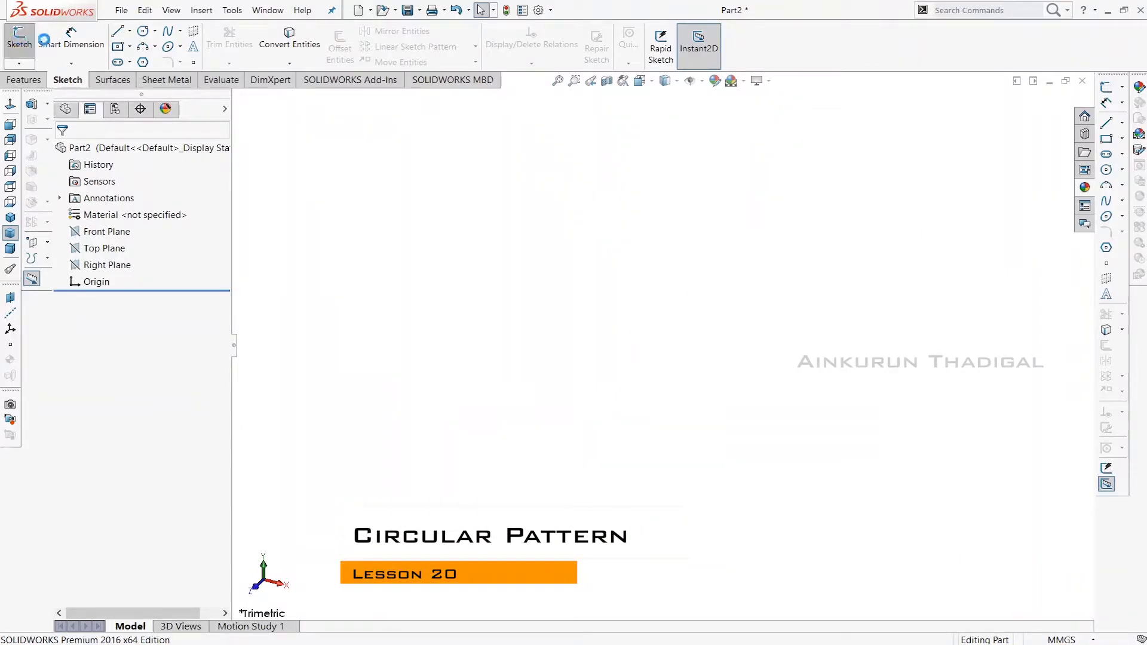
left_click(681, 197)
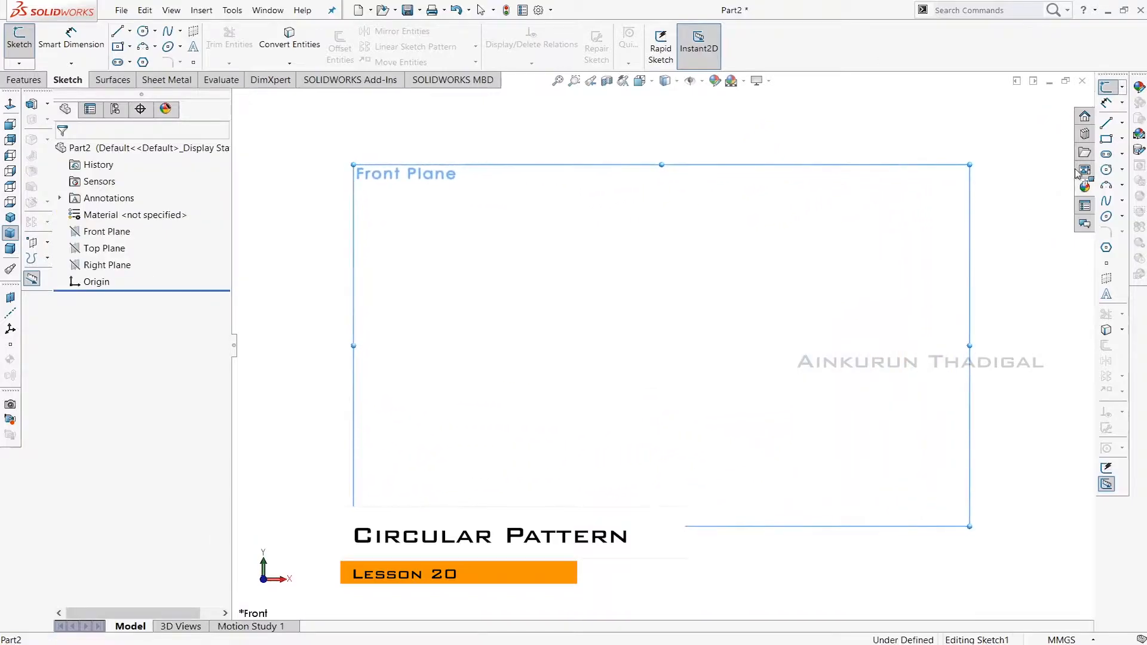
left_click(1106, 169)
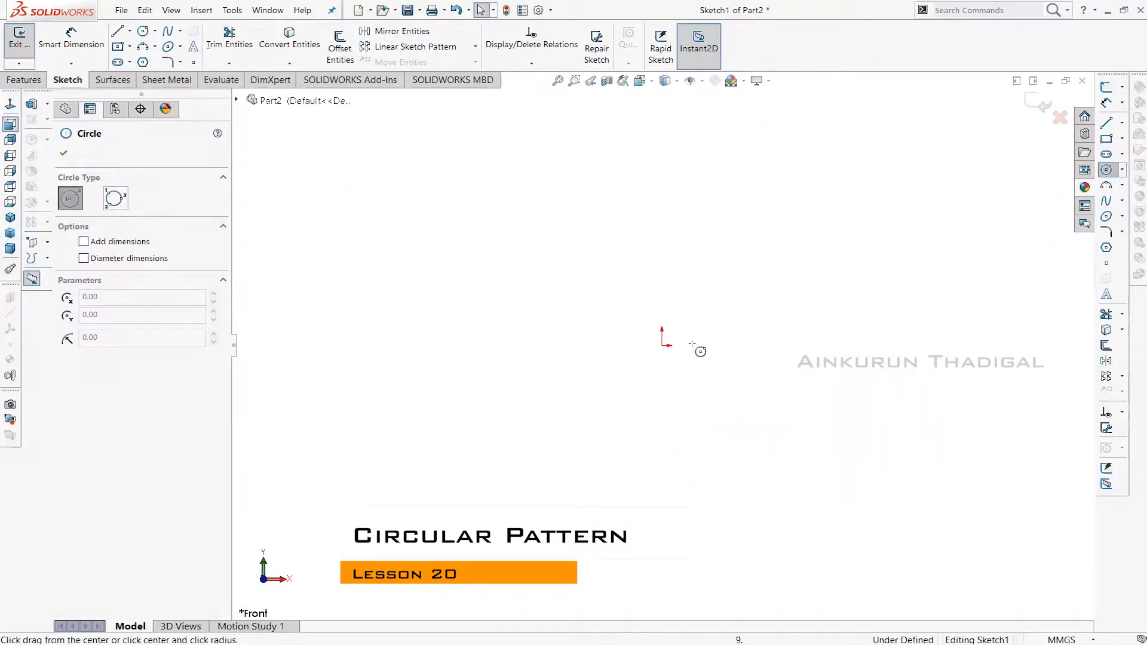
left_click(663, 345)
left_click(728, 252)
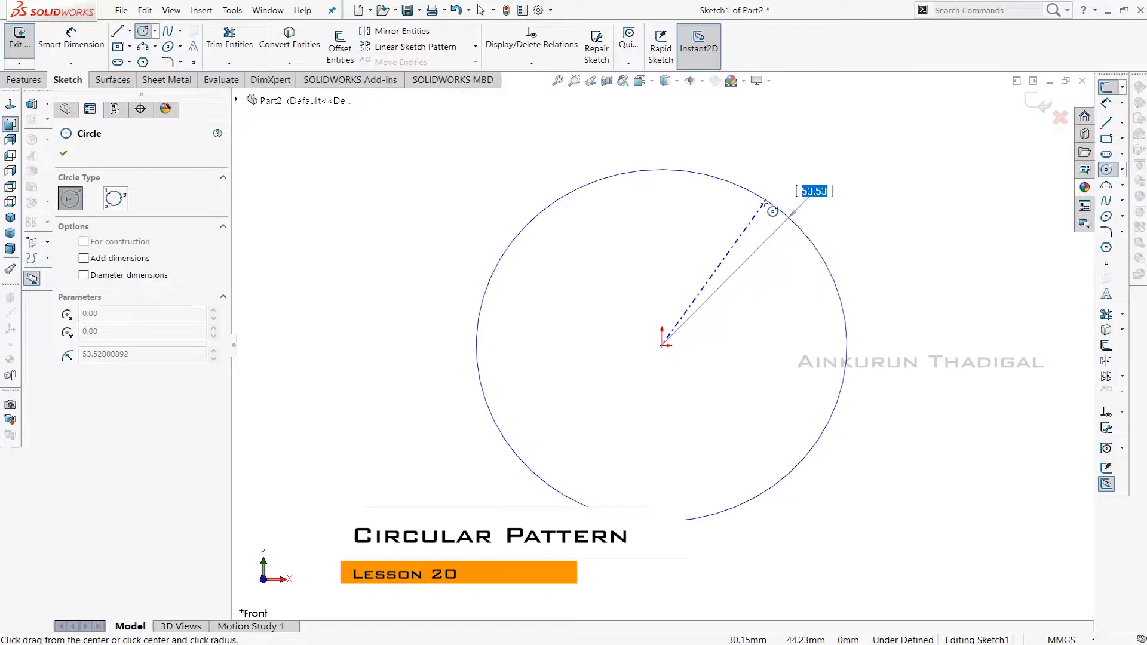
left_click(771, 224)
right_click(841, 226)
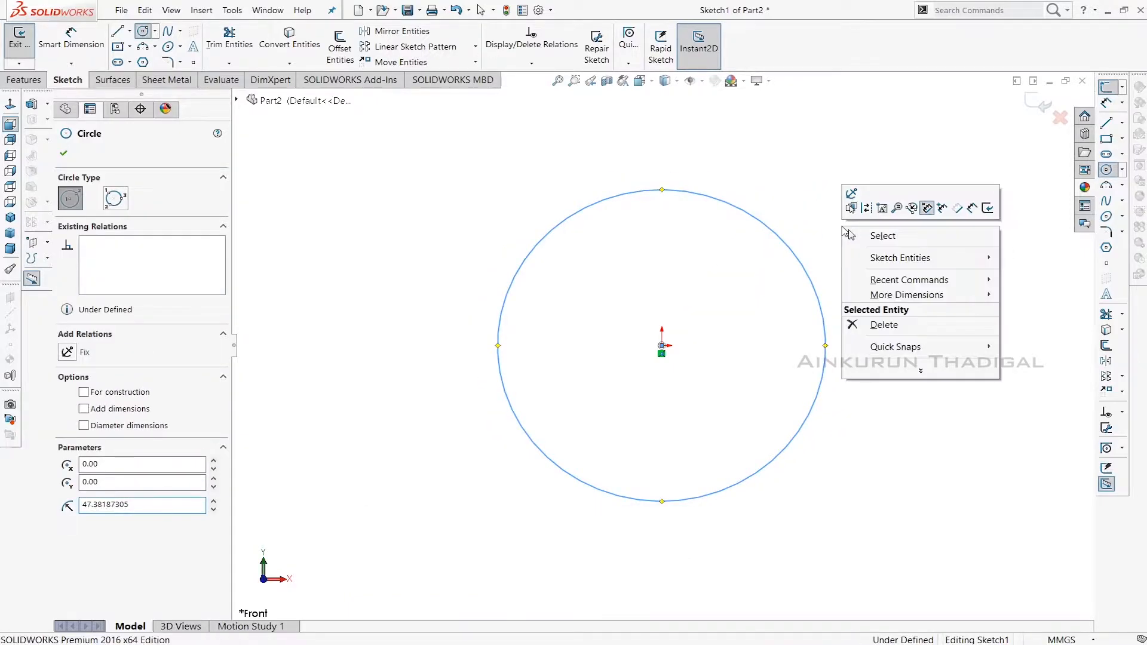
left_click(853, 234)
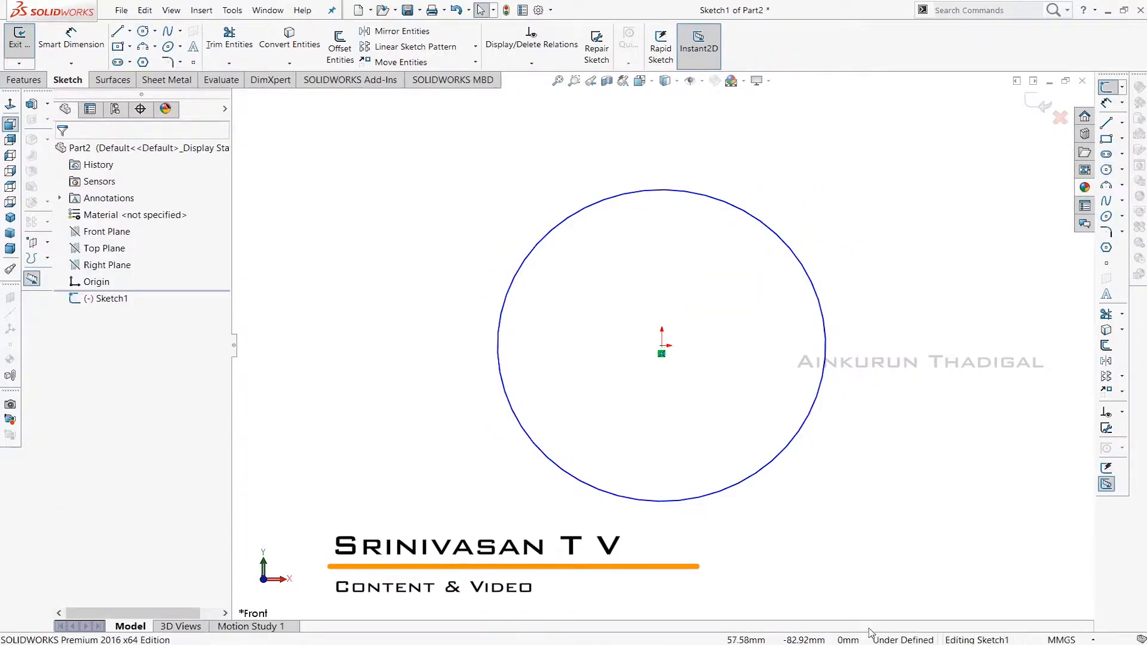
Extrude the circle sketch as a blind boss 10 mm deep to form a disc.
left_click(24, 79)
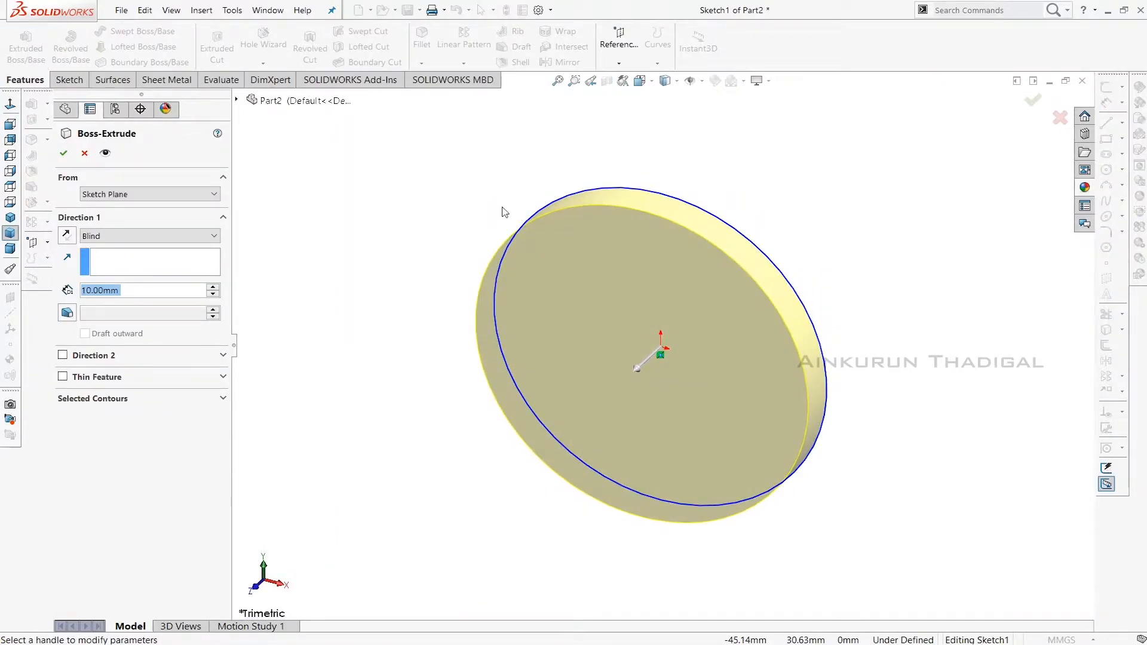
left_click(65, 153)
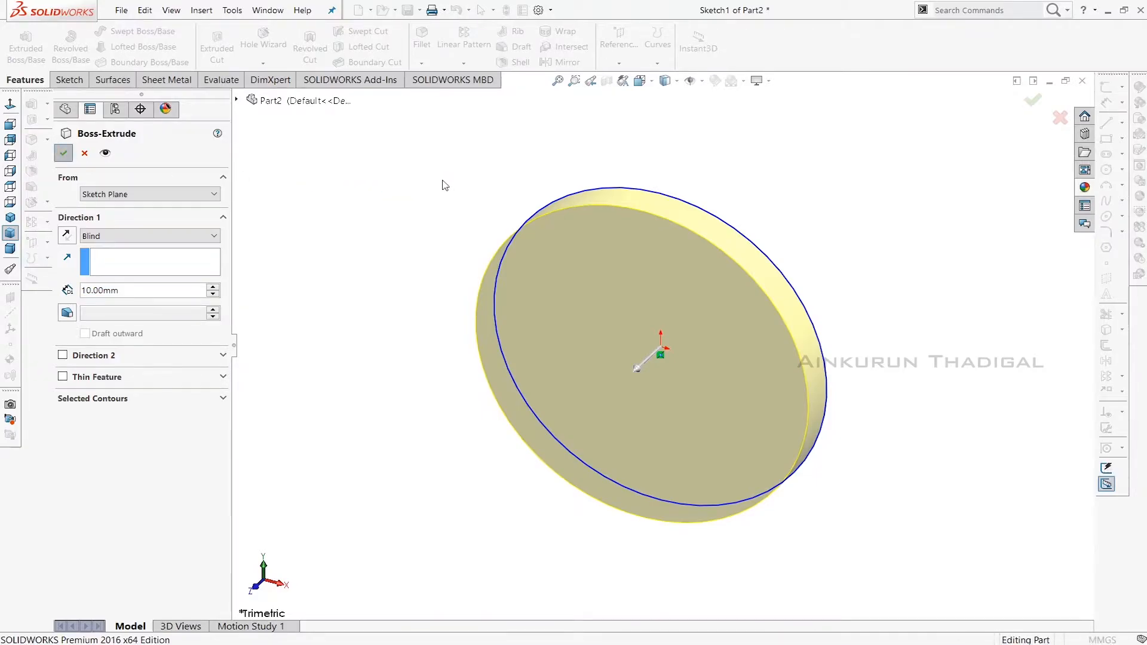
left_click(444, 185)
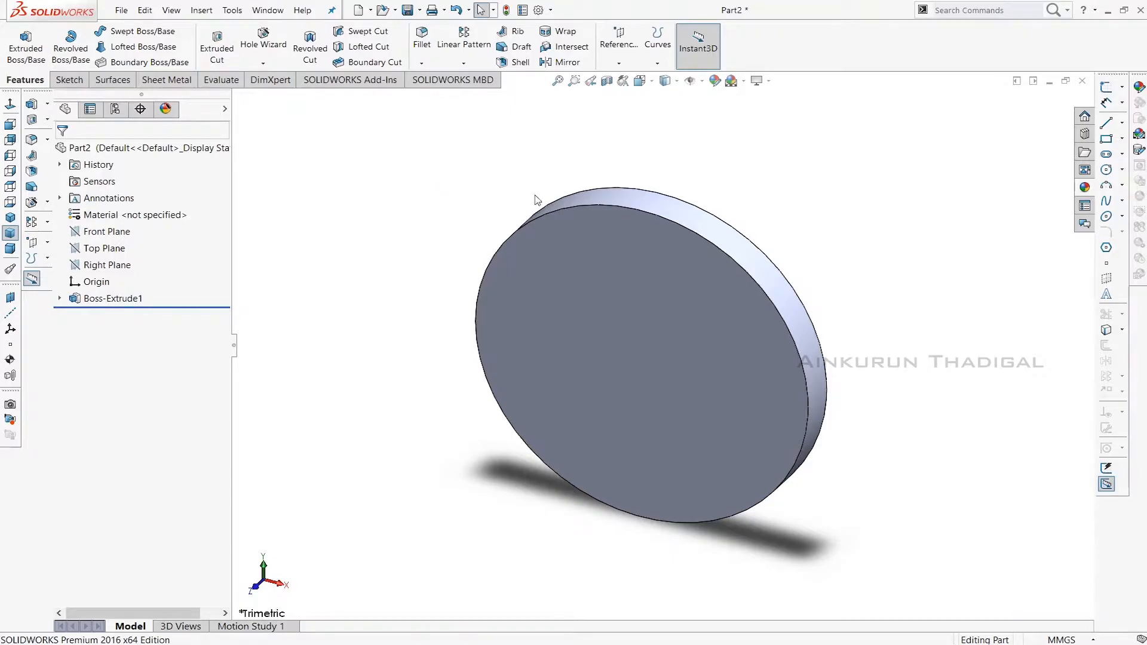
Sketch a small circle of about 5.3 mm radius on the disc's front face, straight above the centre near the upper edge.
left_click(720, 292)
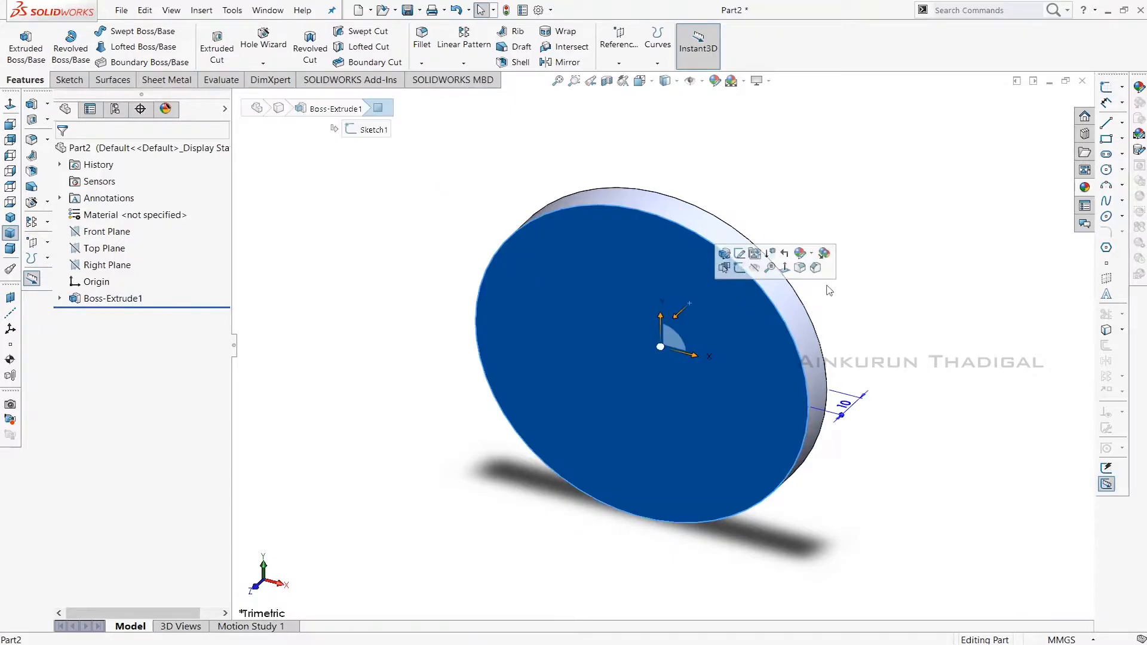
left_click(1107, 87)
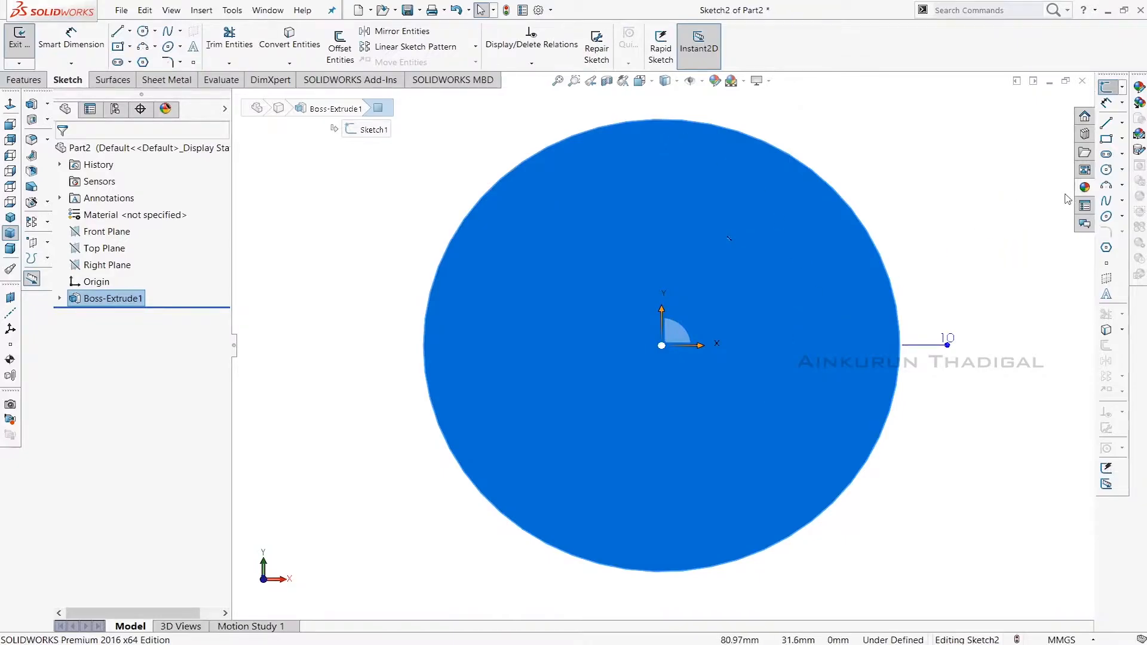
left_click(1106, 170)
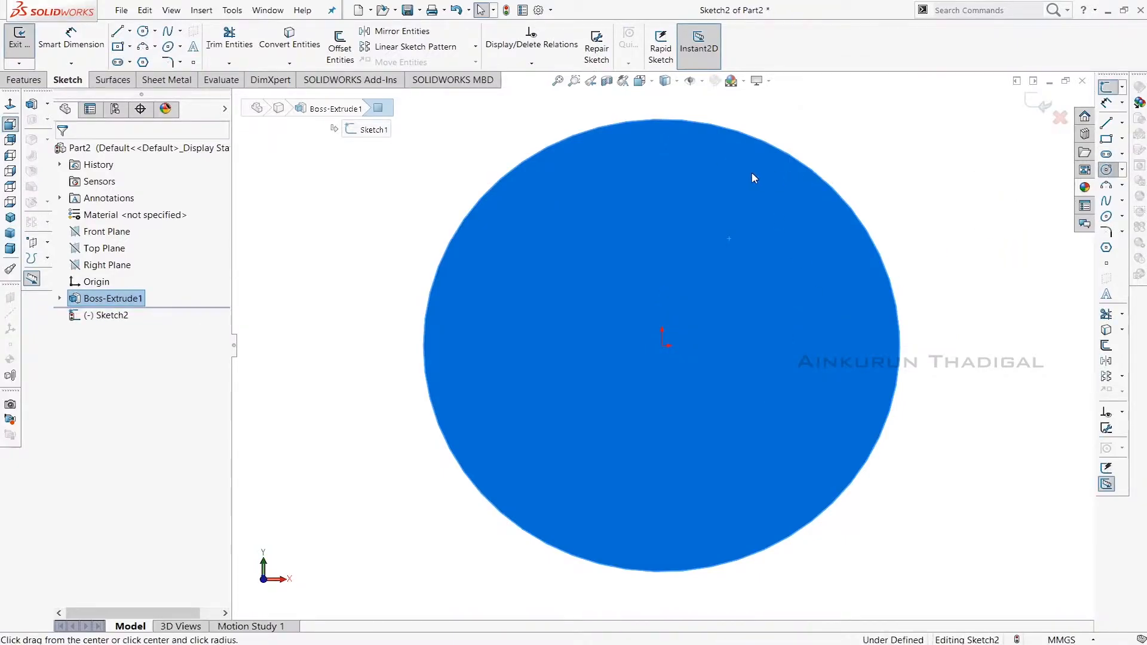
left_click(662, 171)
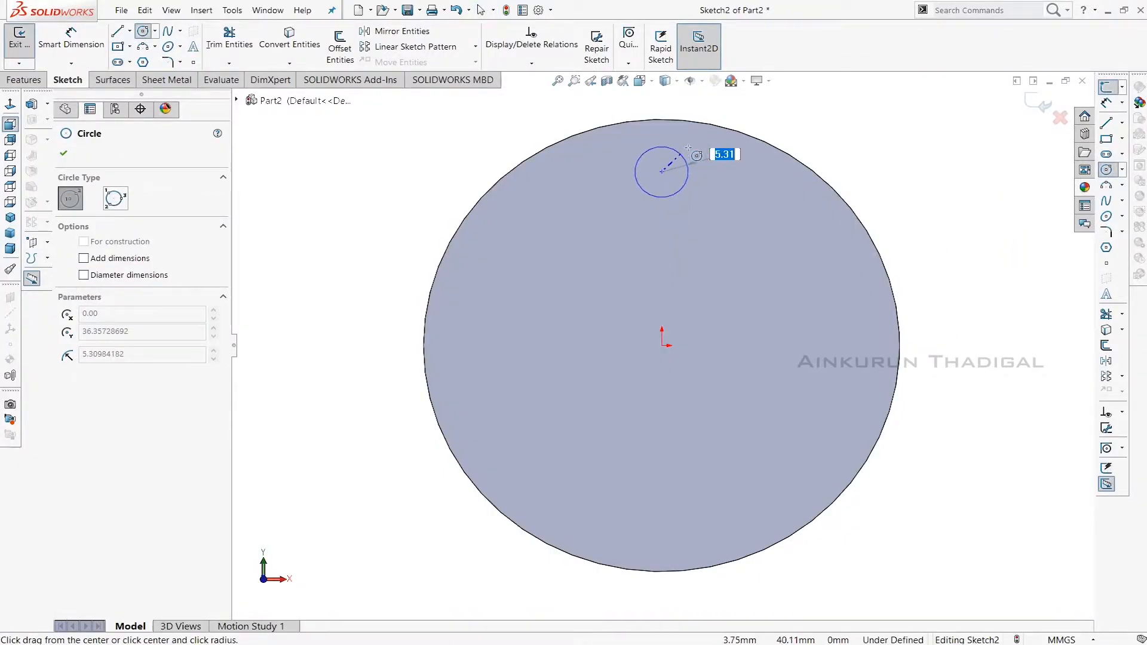
left_click(681, 154)
right_click(872, 167)
left_click(890, 176)
Cut the small circle 10 mm deep through the disc as a blind extruded cut.
left_click(24, 79)
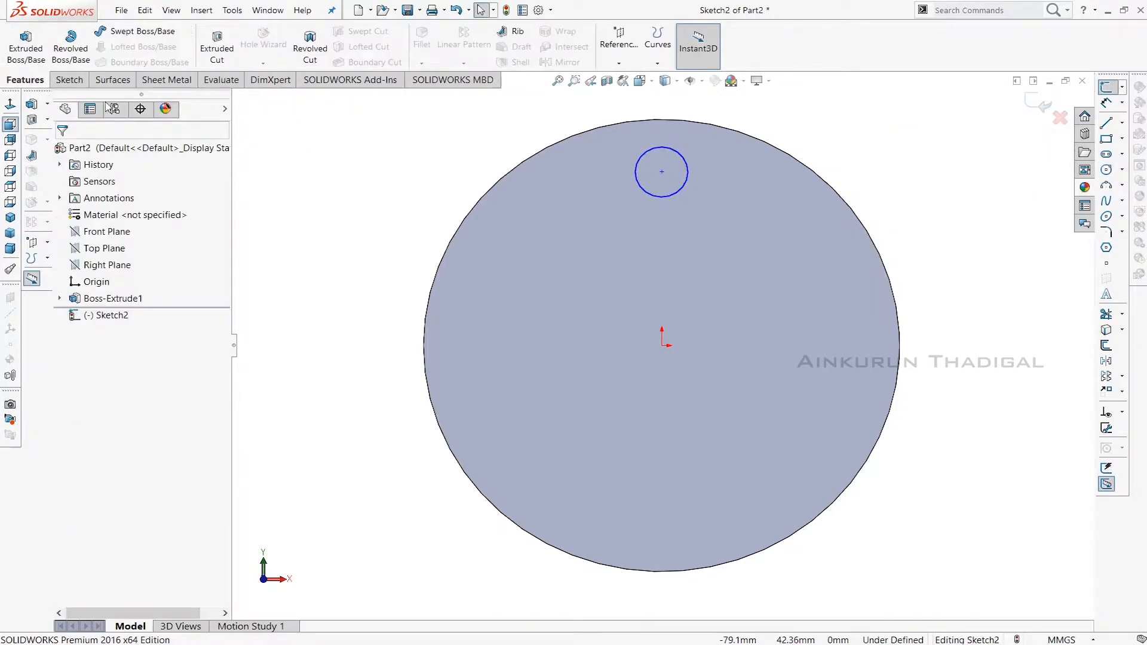
left_click(215, 52)
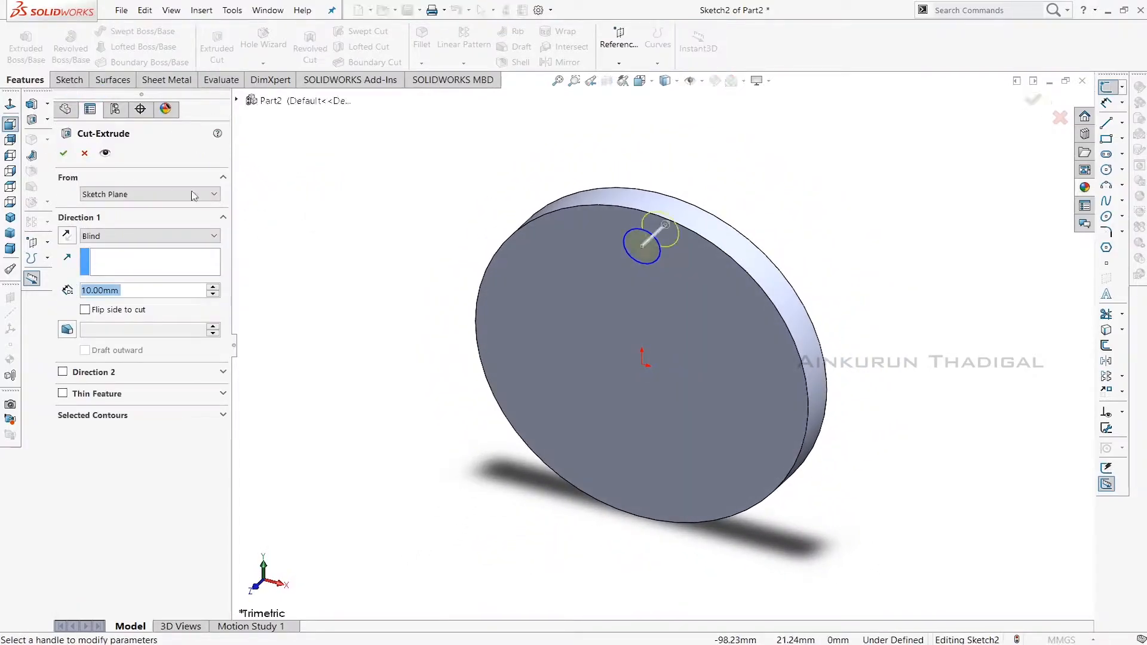
left_click(64, 154)
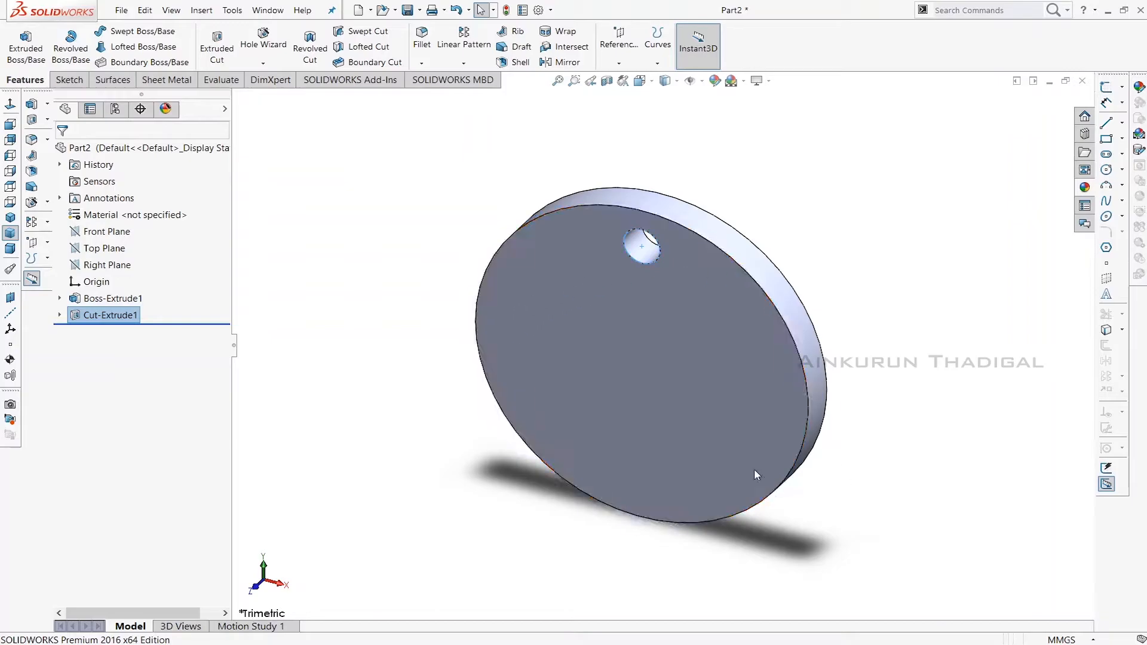
left_click(839, 177)
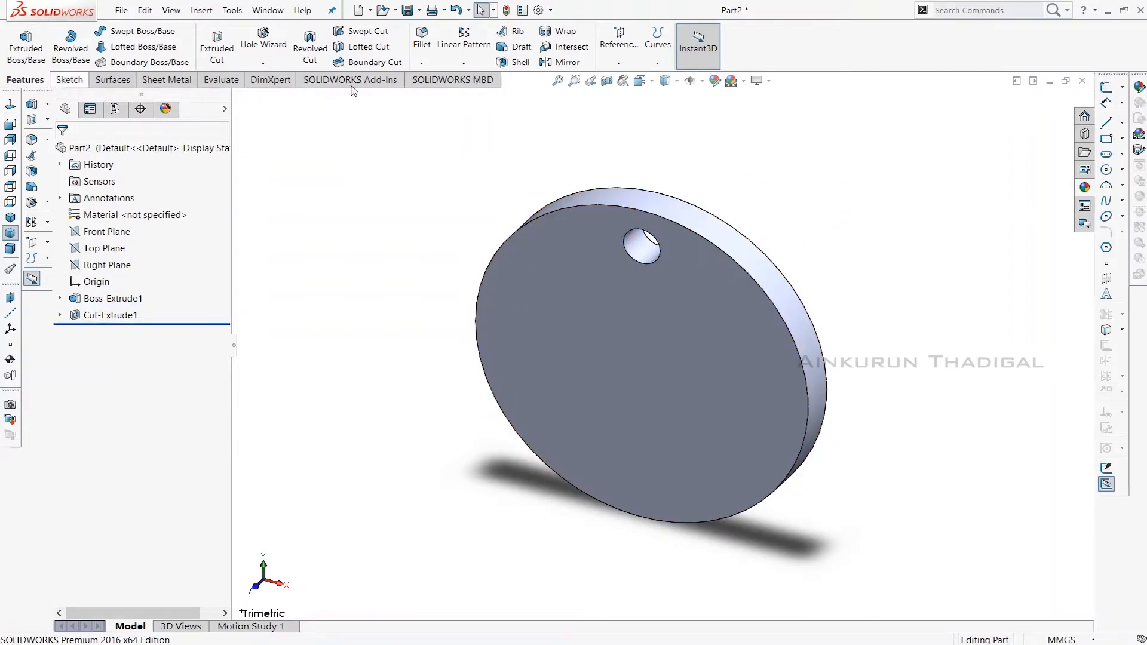
Set up a circular pattern of the hole cut around the disc's front circular edge, with 10 equally spaced instances over 360 degrees.
left_click(464, 64)
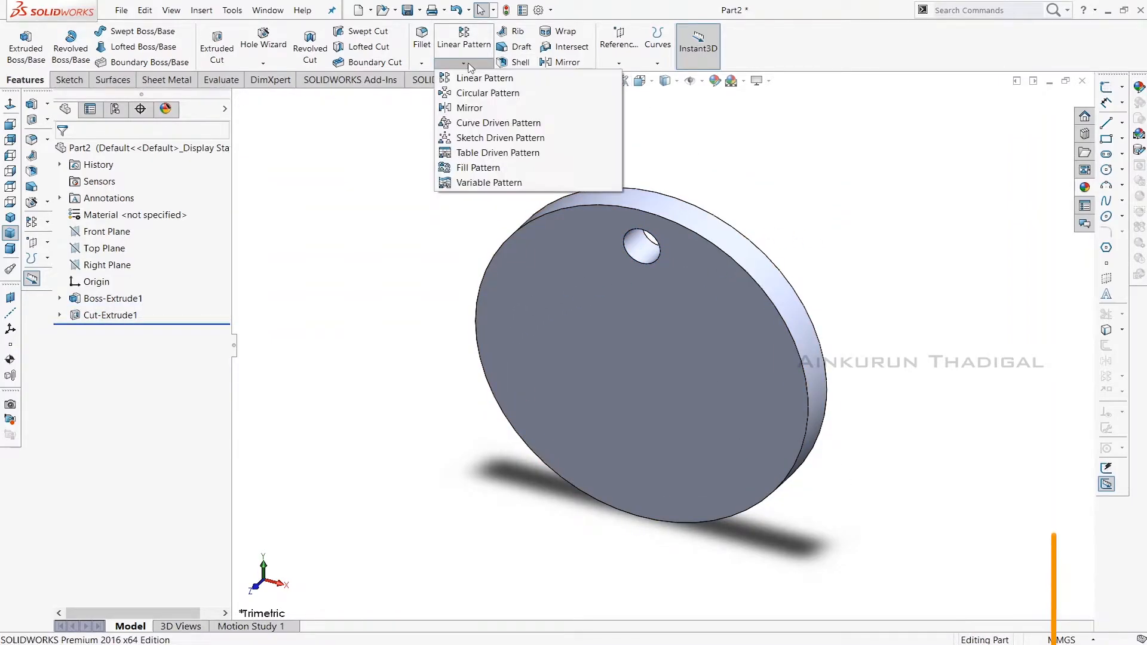
left_click(472, 93)
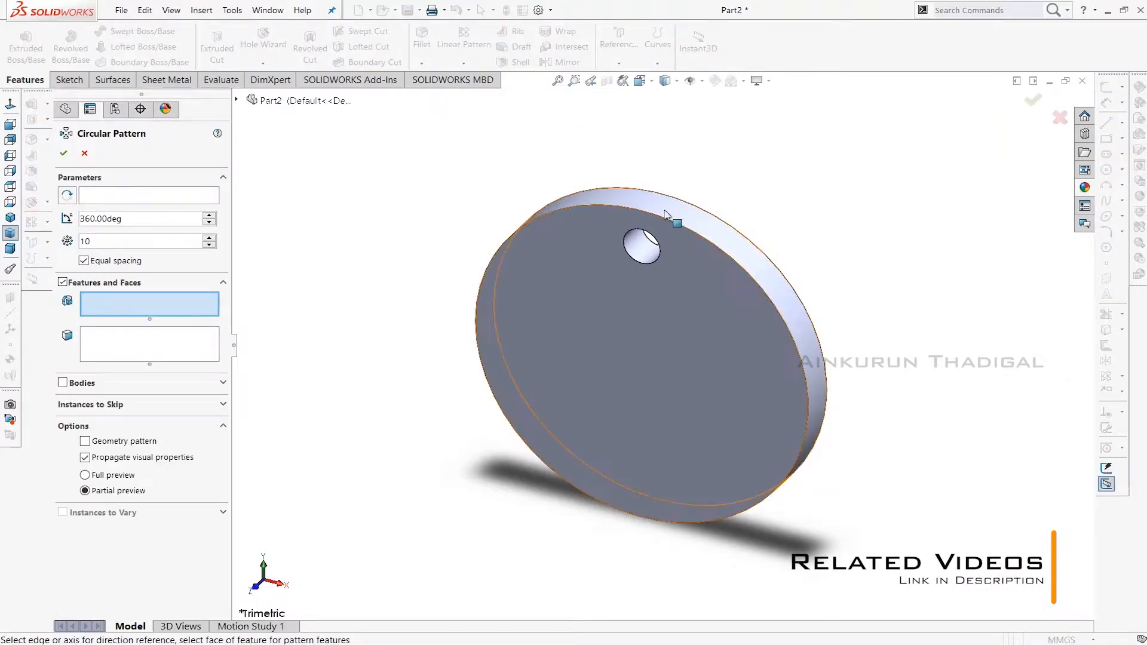
mouse_move(733, 203)
middle_mouse_down()
mouse_move(744, 179)
mouse_move(725, 190)
middle_mouse_up()
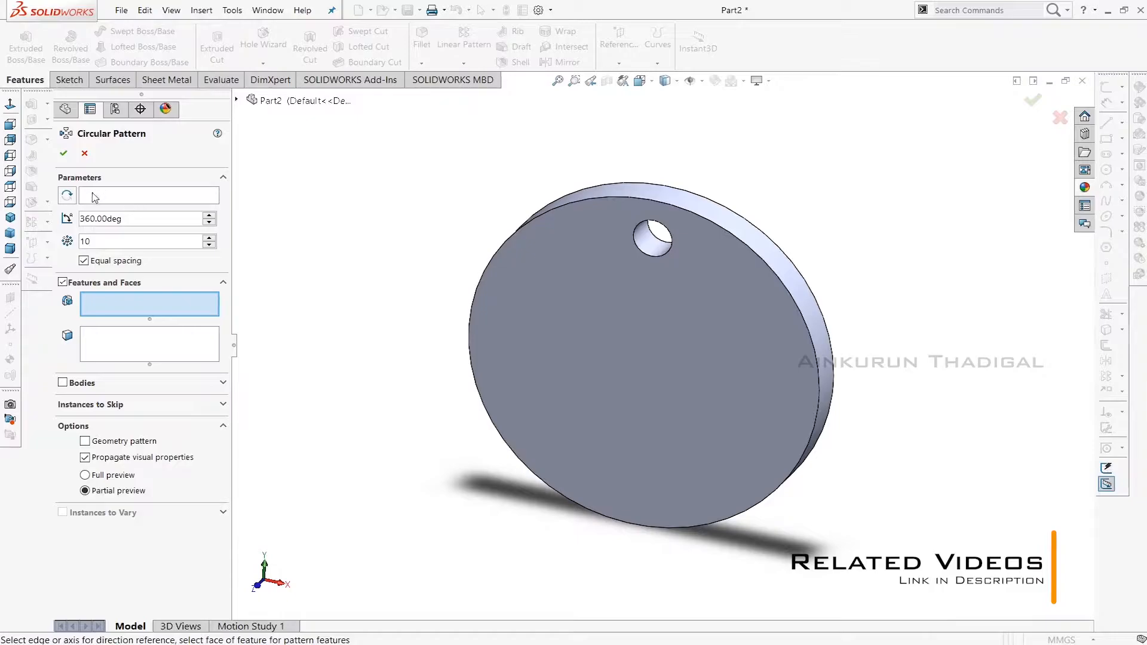
left_click(167, 197)
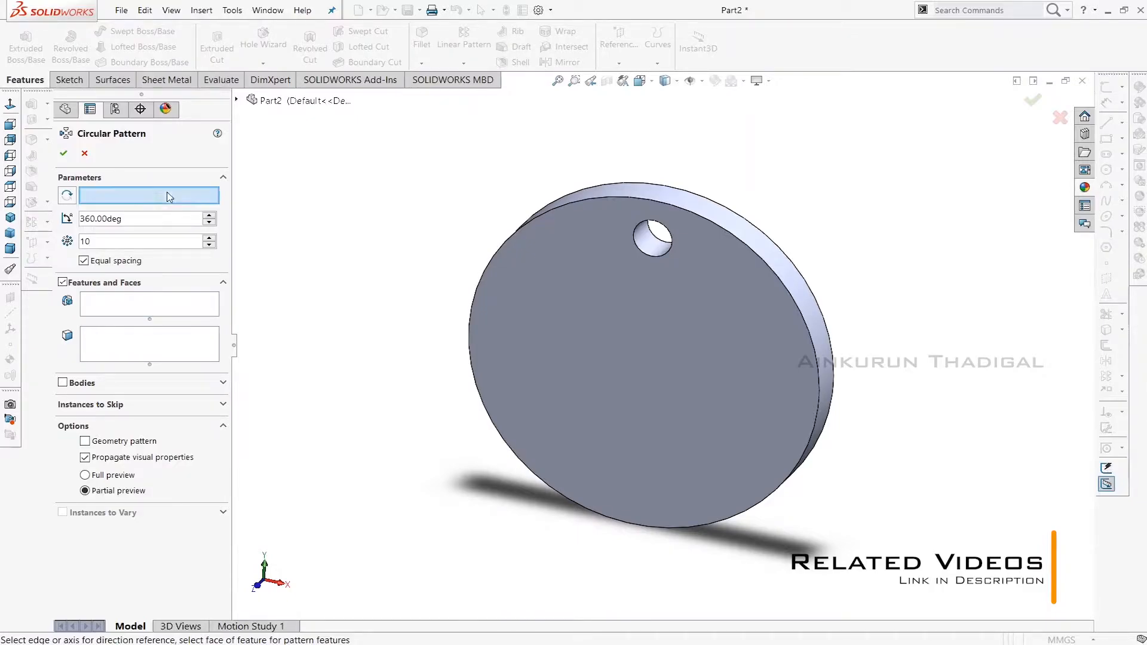
left_click(731, 234)
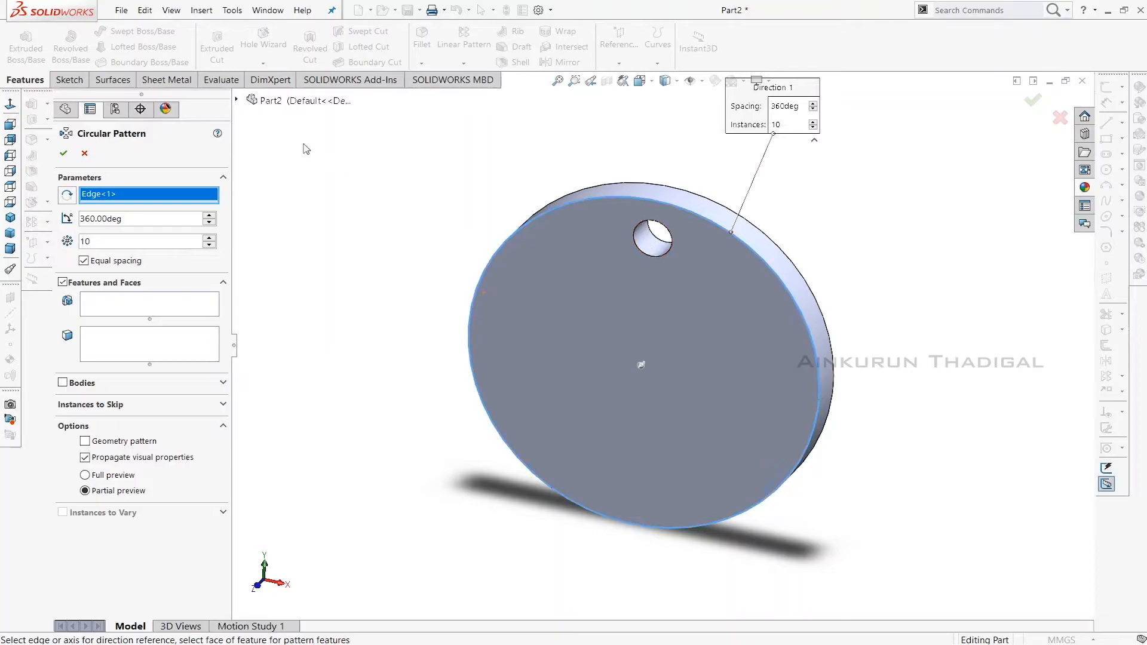
left_click(237, 100)
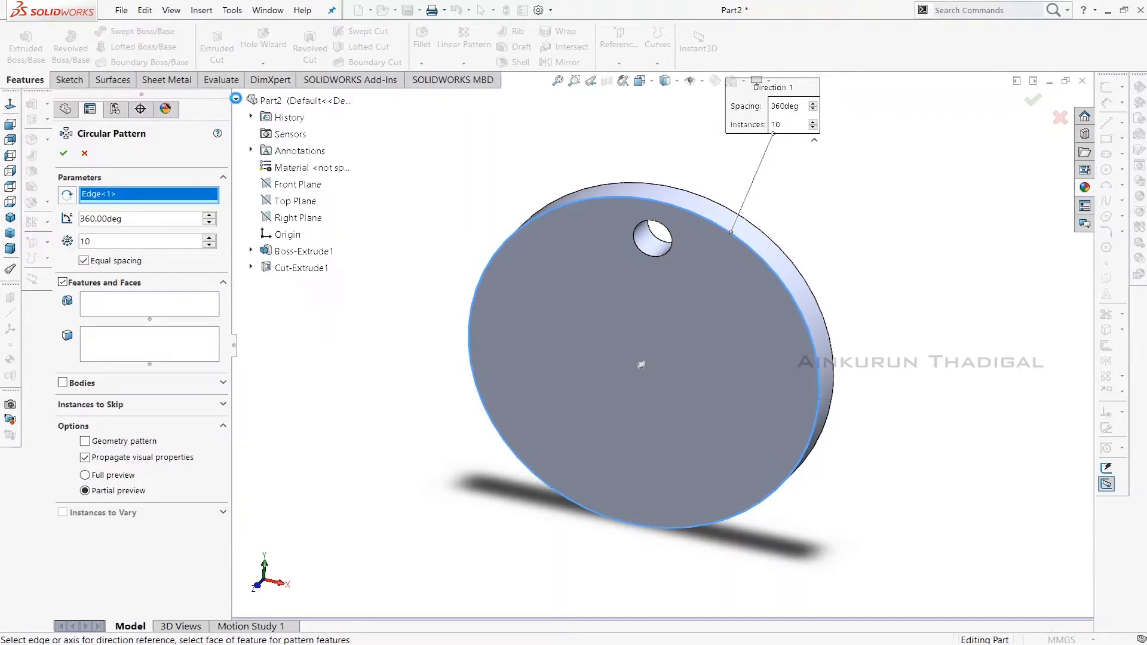
left_click(176, 300)
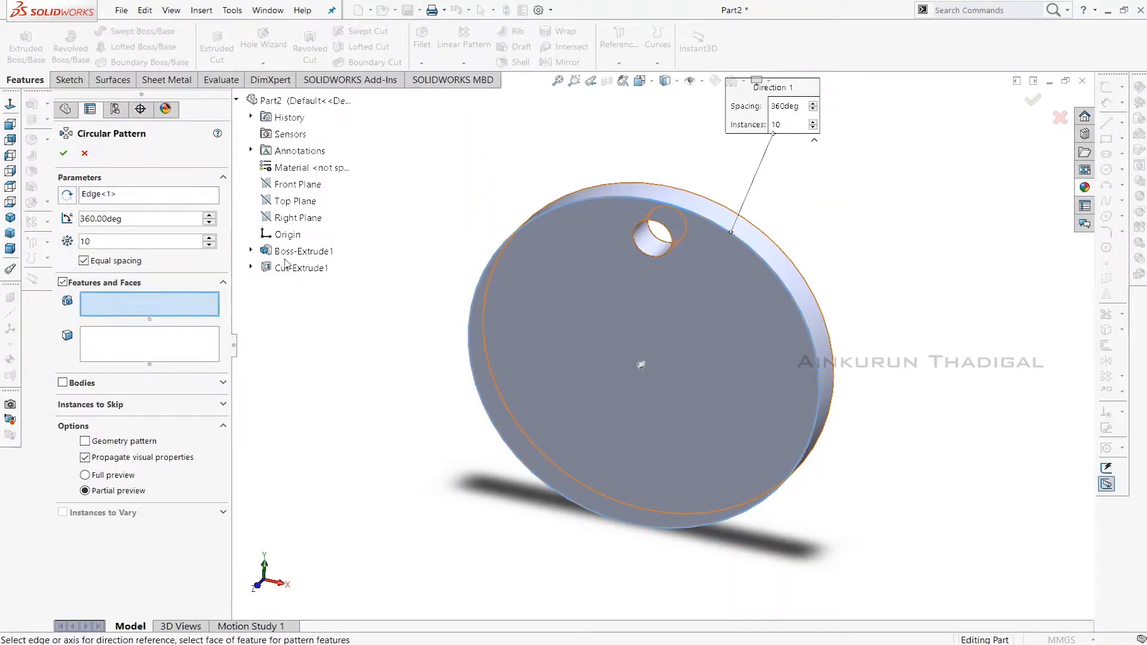
left_click(314, 269)
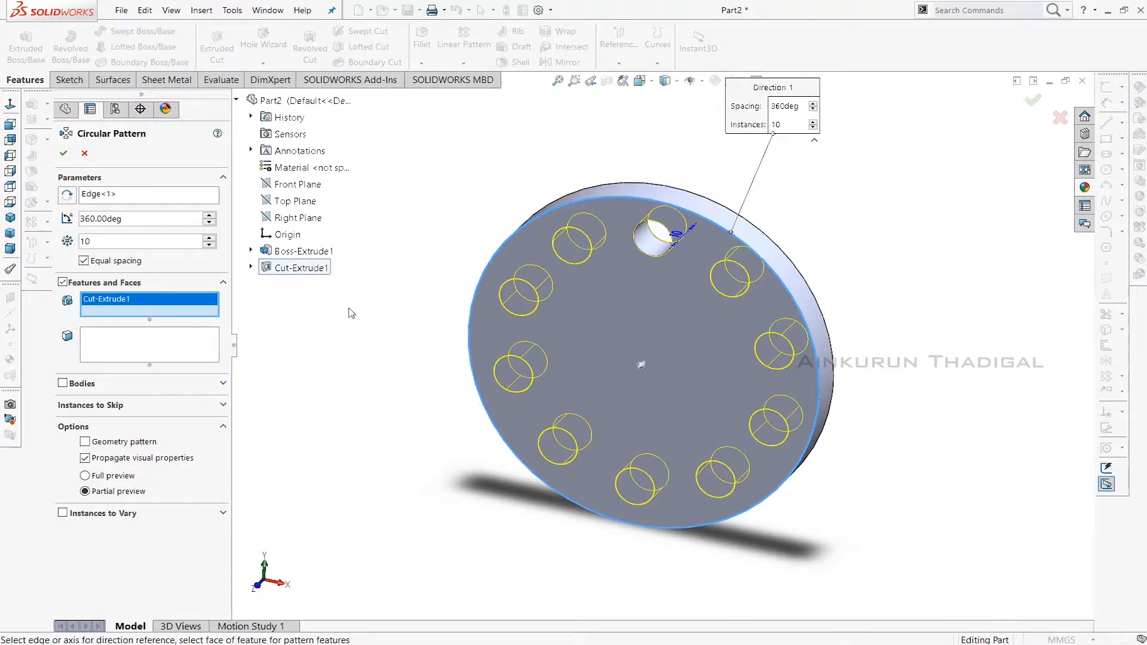
left_click(237, 101)
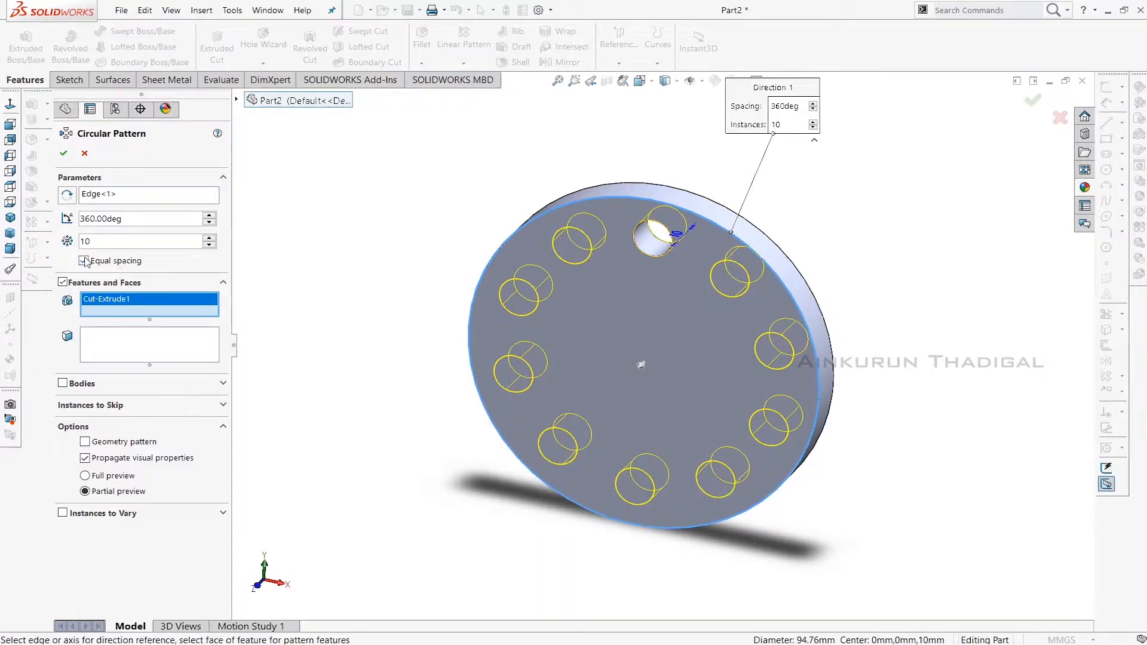
Set the circular pattern's total angle to 180 degrees with equal spacing kept on.
left_click(131, 218)
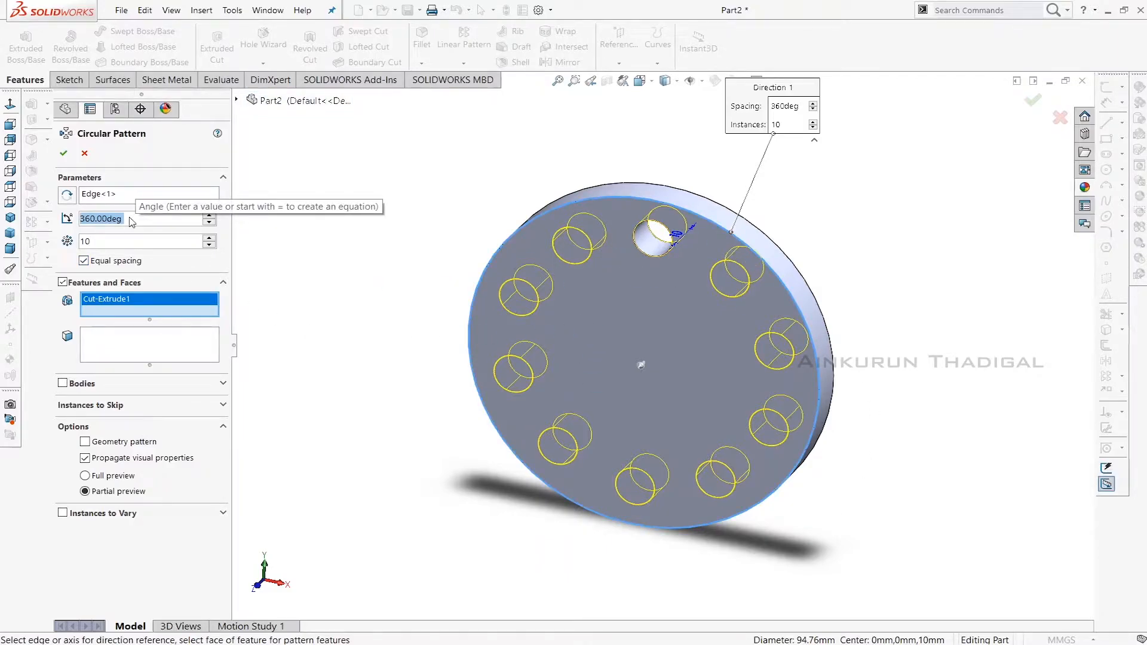
type("180")
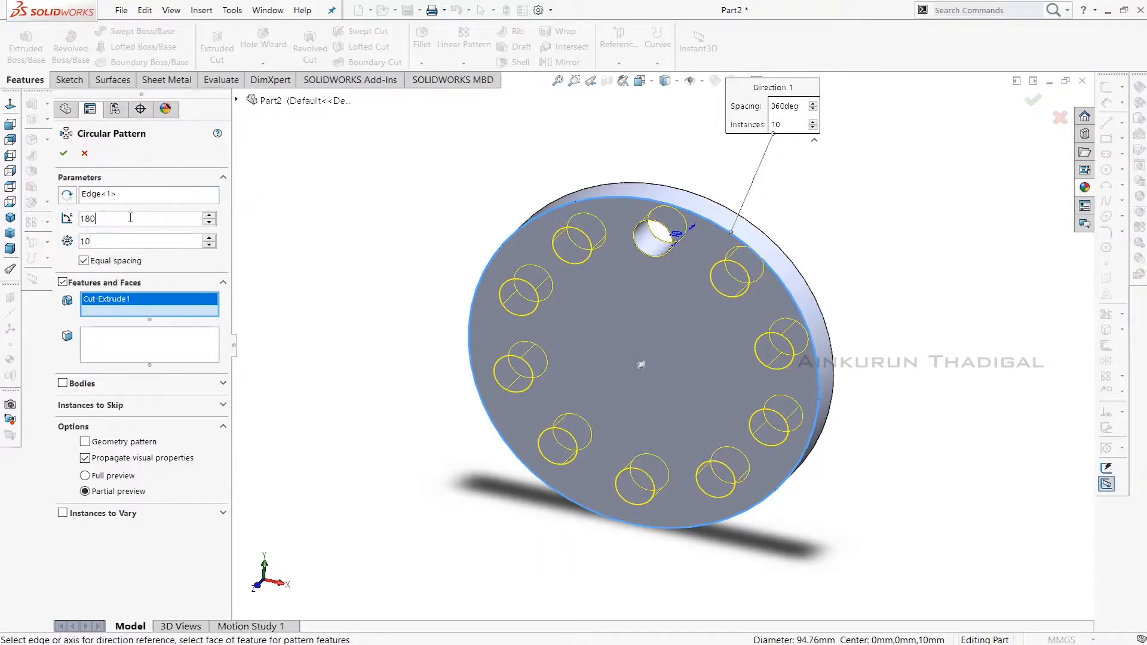
key("Return")
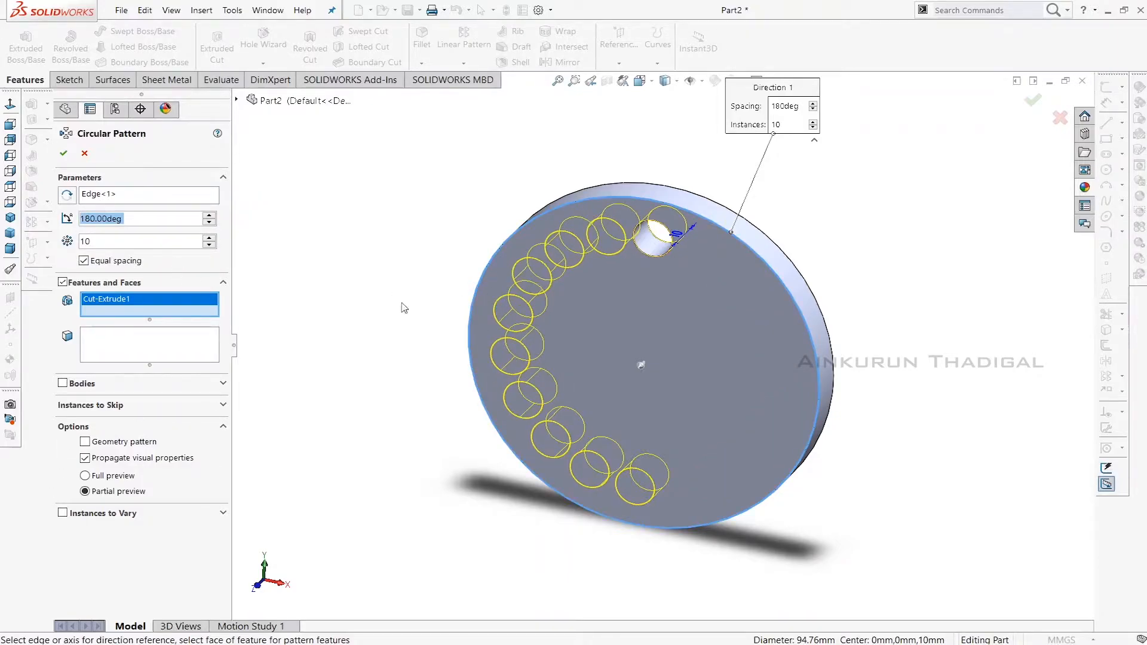
Turn off equal spacing and set the angle between pattern instances to 30 degrees.
left_click(85, 261)
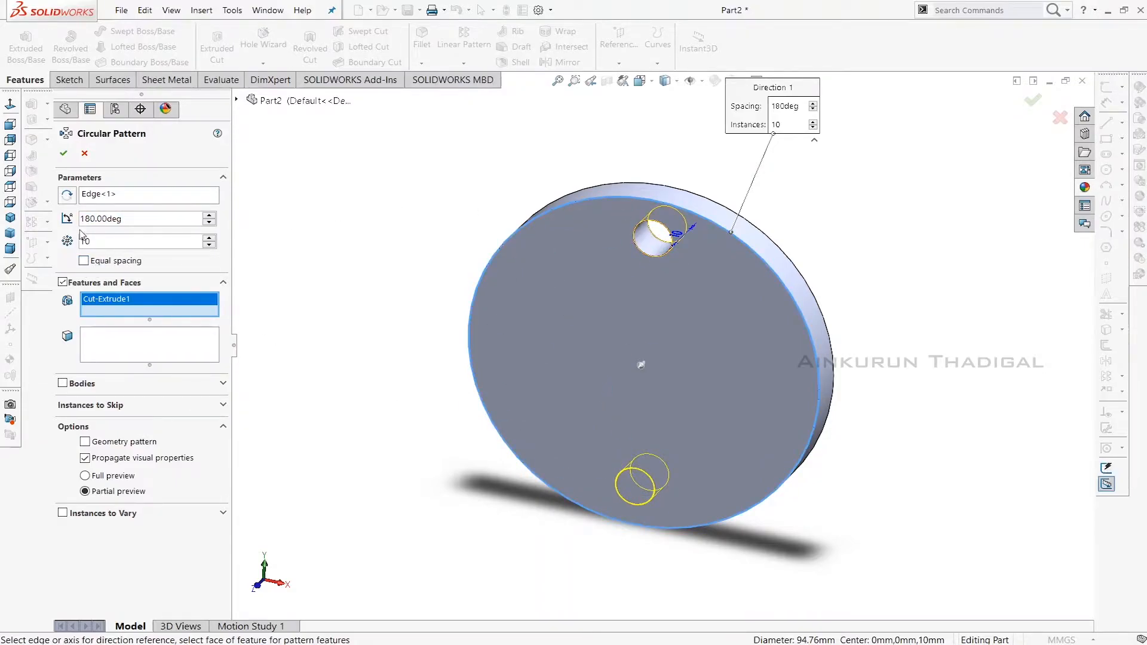
double_click(122, 218)
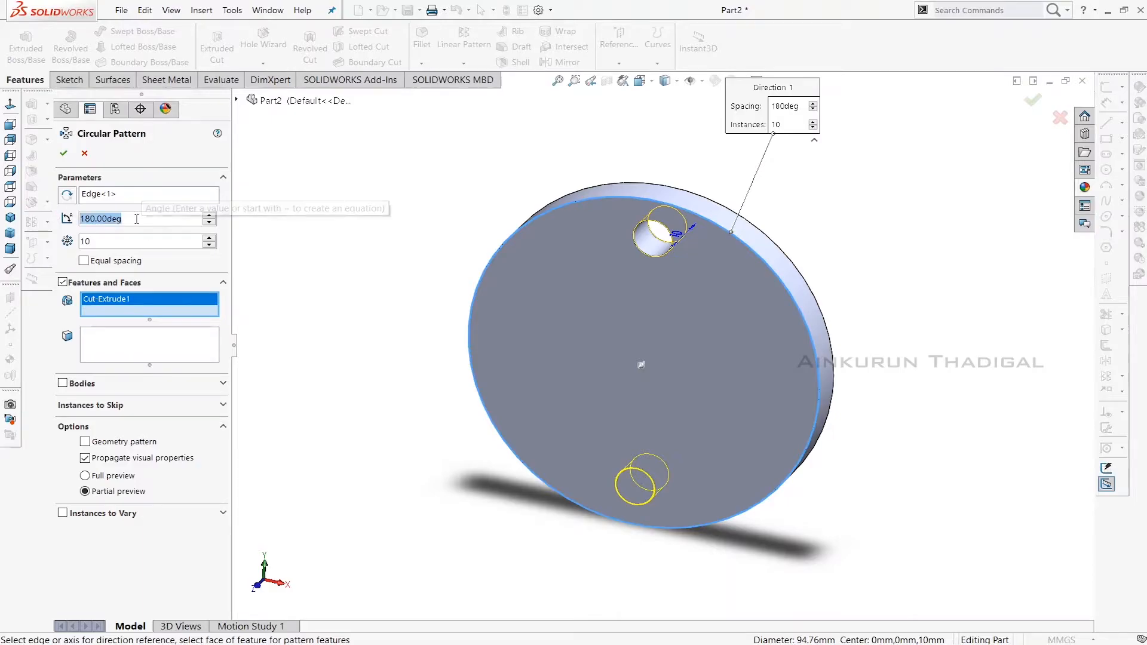
type("30")
key("Return")
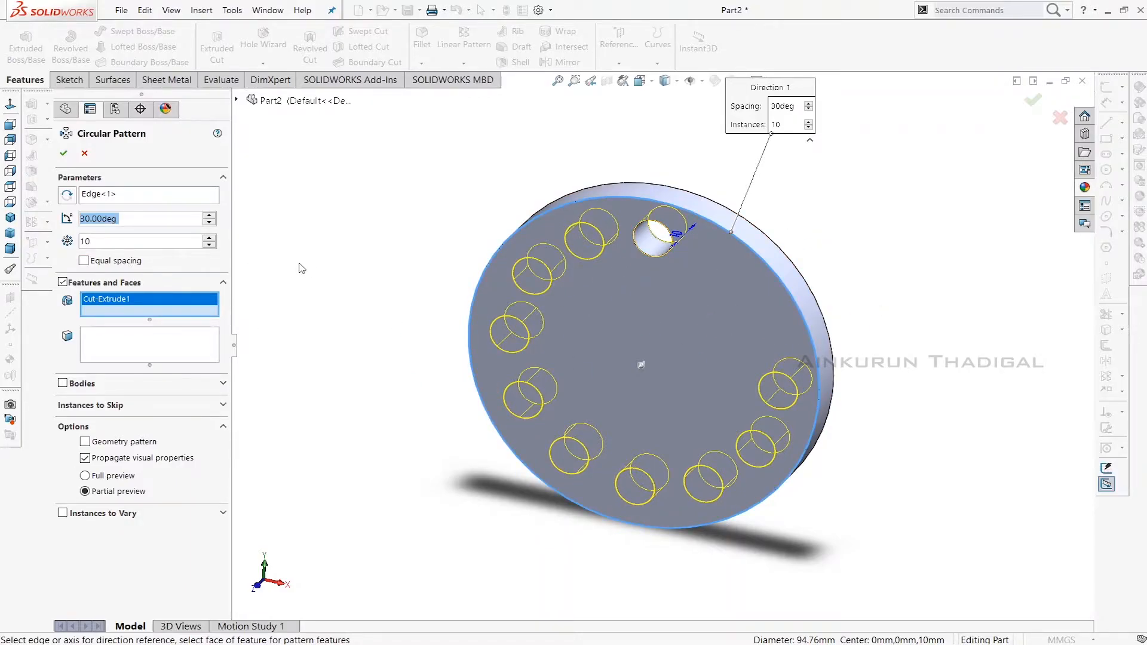
Restore equal spacing over 360 degrees and create the circular pattern of 10 holes.
left_click(83, 260)
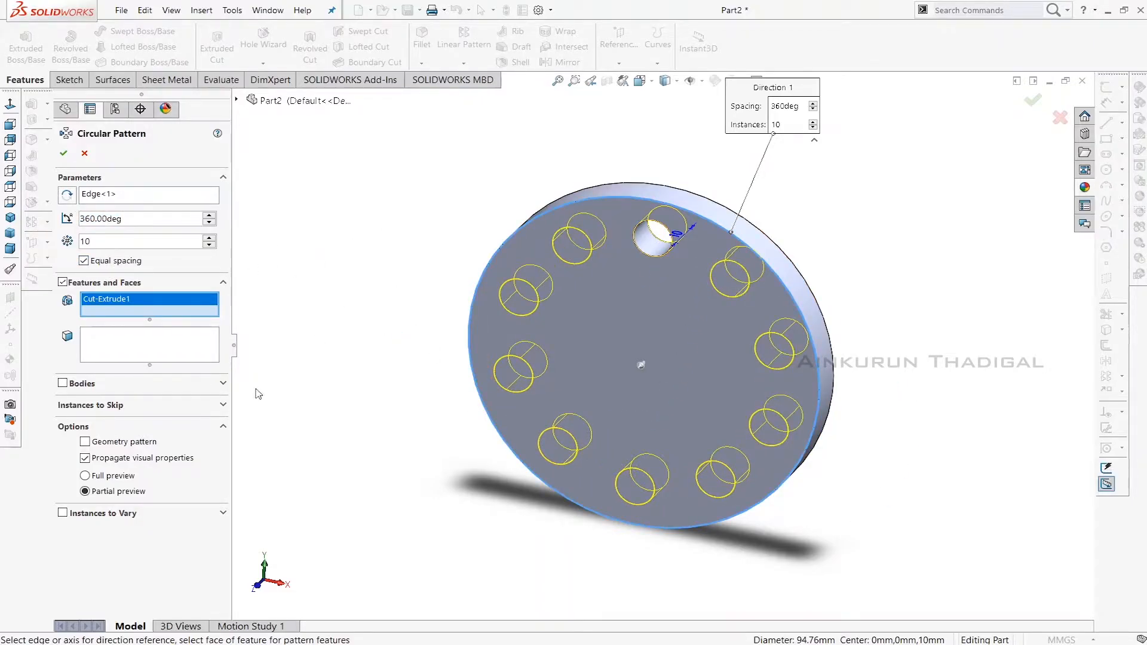
left_click(63, 154)
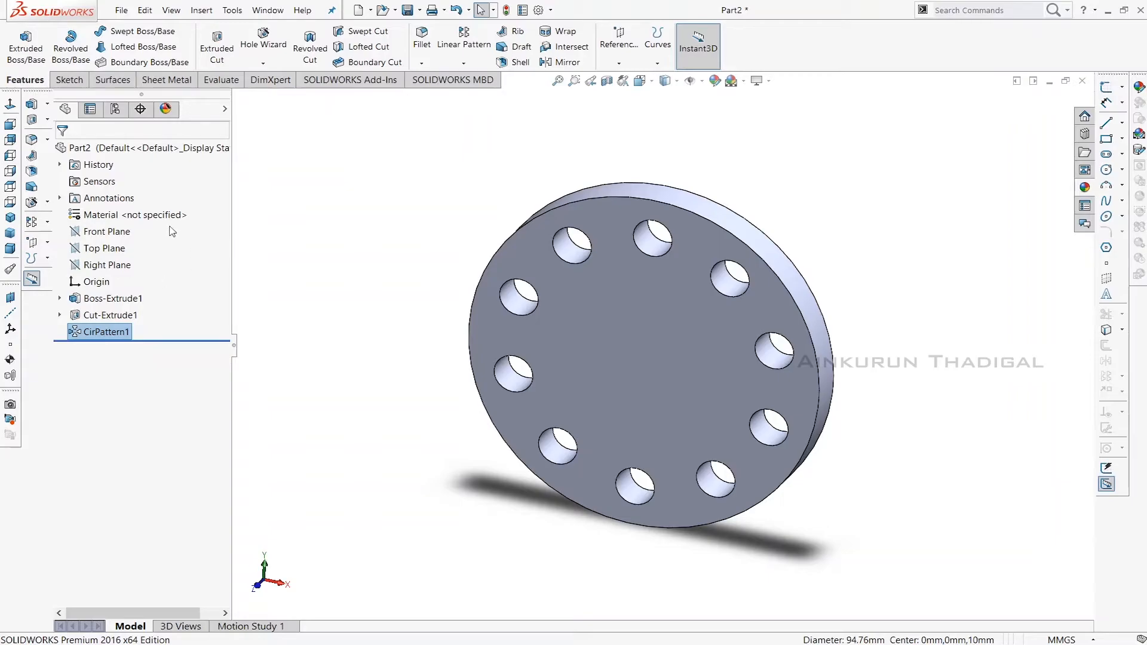
Start a sketch on the Front Plane and draw a large circle, offset from the origin, that encloses the drilled disc near its edge.
left_click(119, 233)
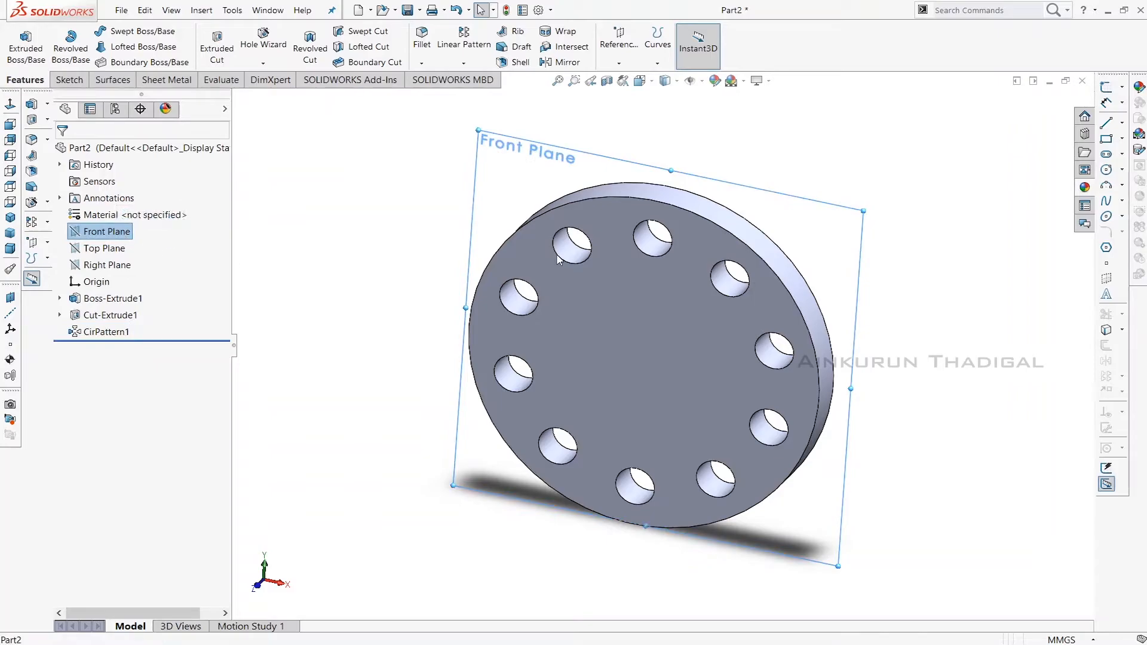
left_click(1106, 87)
scroll(661, 346, "up", 4)
left_click(759, 417)
scroll(772, 425, "down", 5)
scroll(816, 492, "up", 4)
scroll(815, 492, "down", 2)
scroll(815, 492, "up", 2)
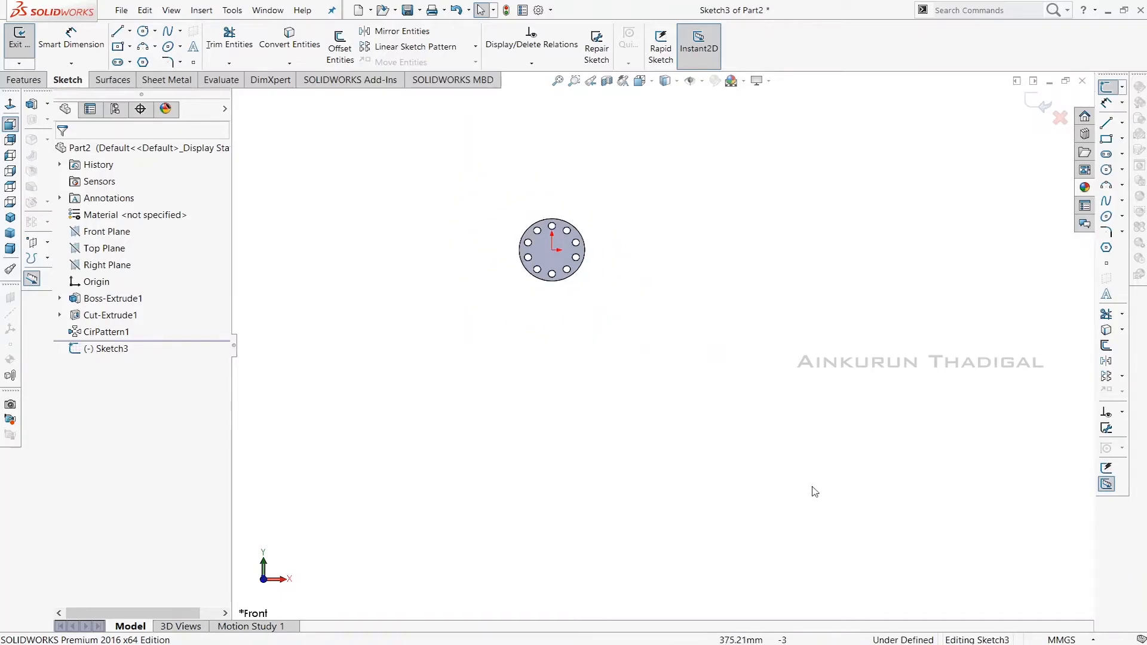
scroll(816, 492, "down", 1)
left_click(1106, 170)
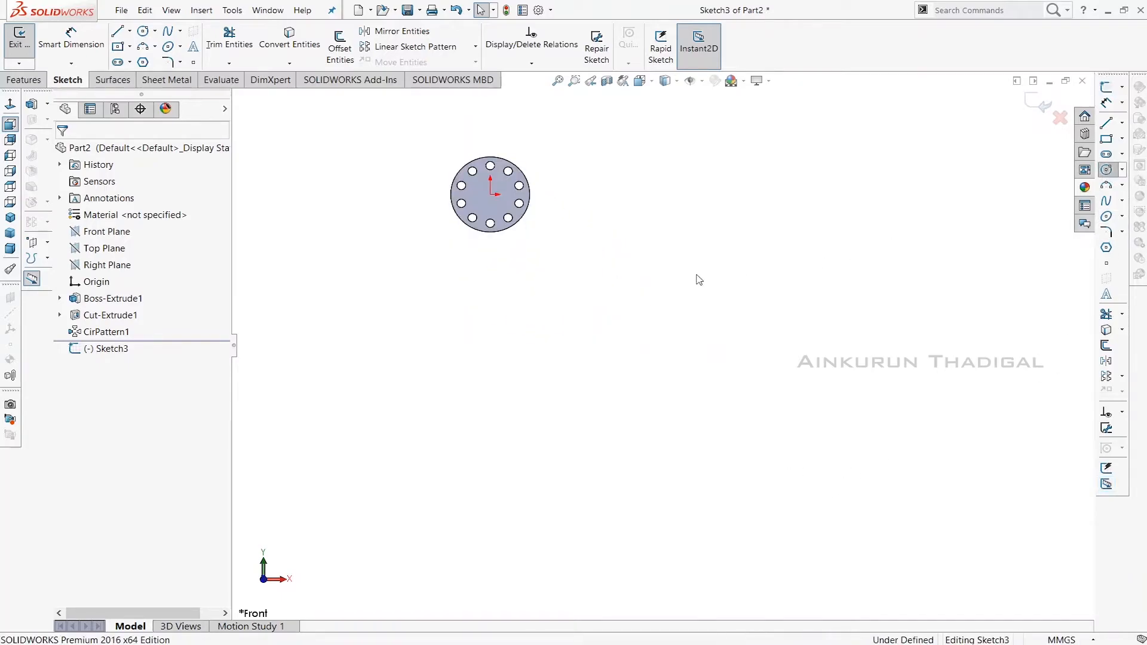
left_click(684, 349)
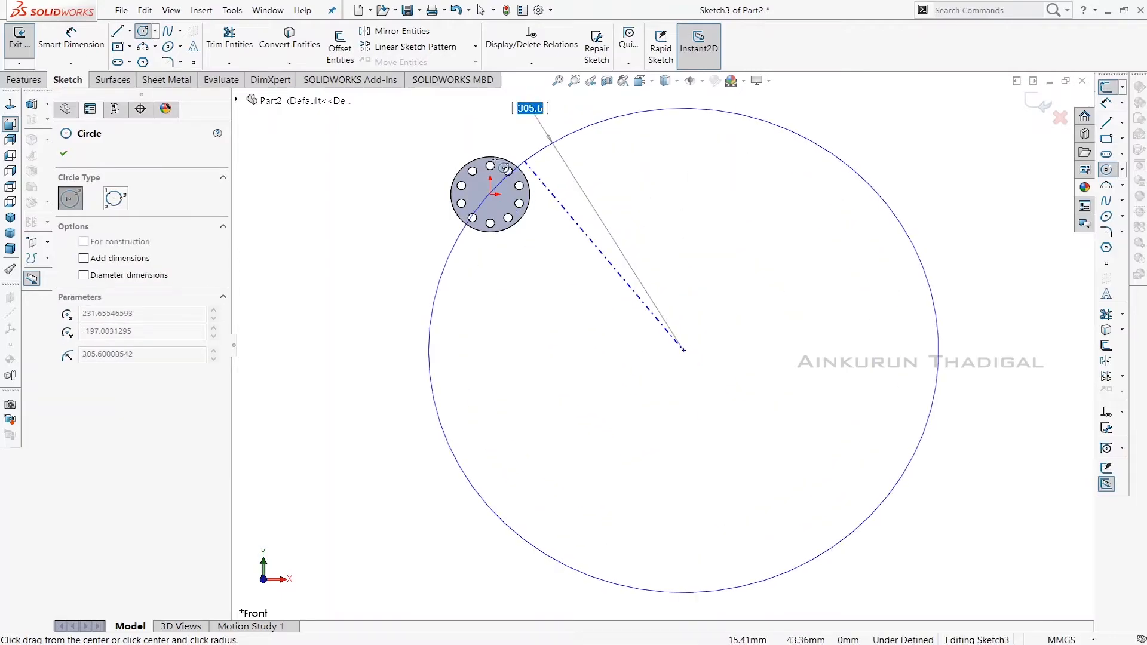
left_click(459, 165)
left_click(63, 154)
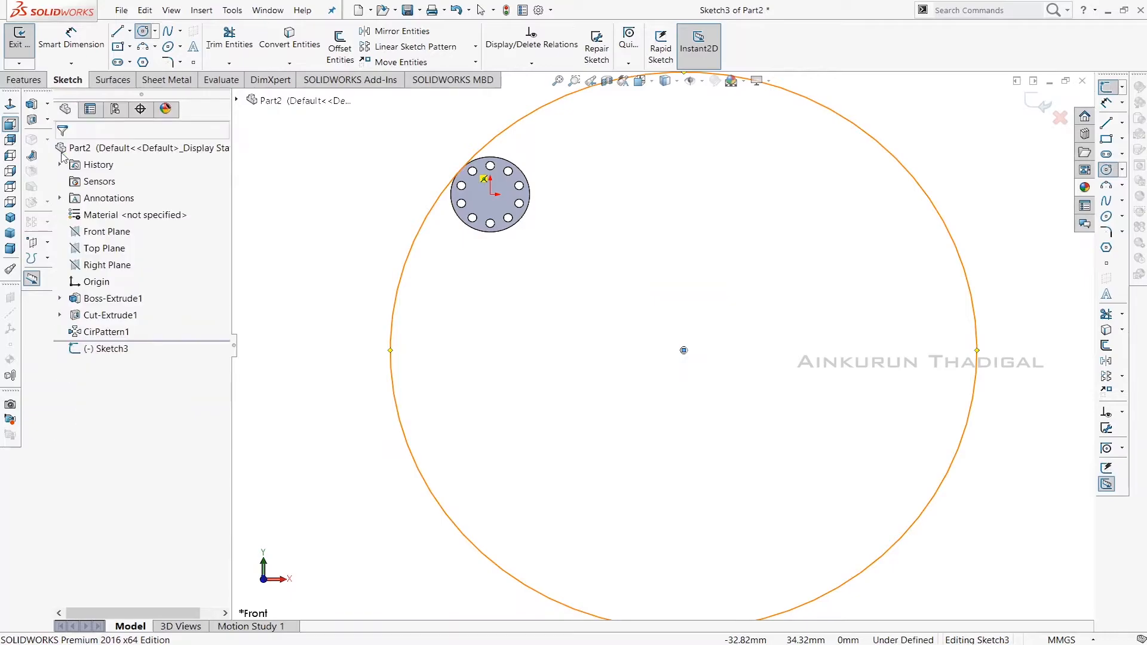
Extrude the large circle 5 mm as a blind boss merged with the drilled disc.
left_click(24, 80)
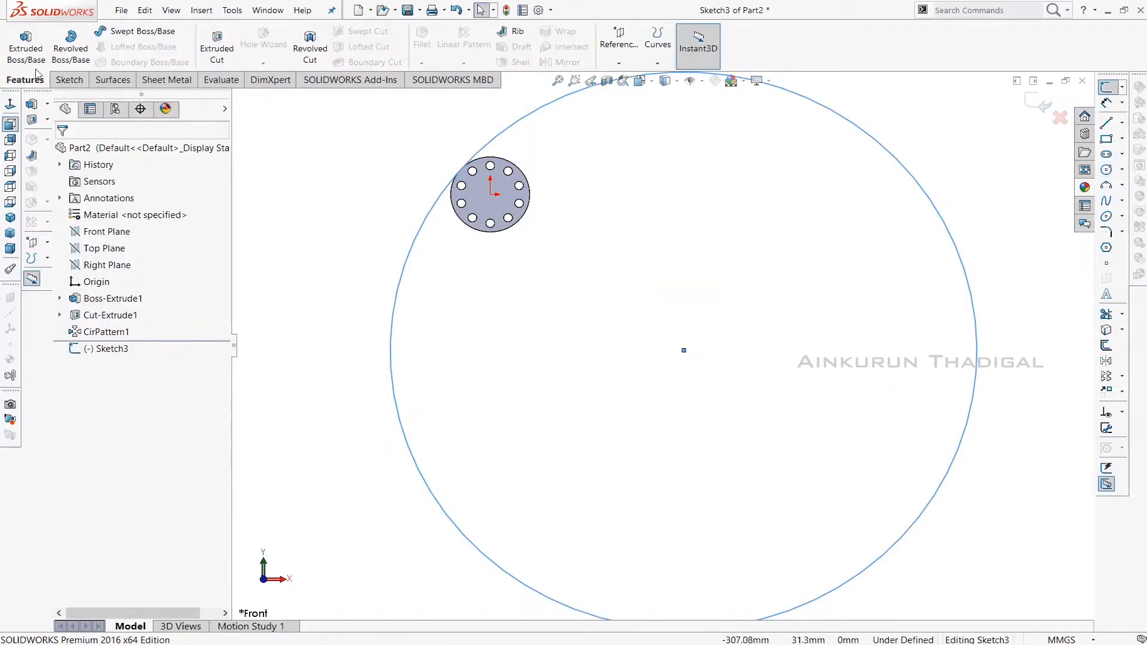
left_click(27, 48)
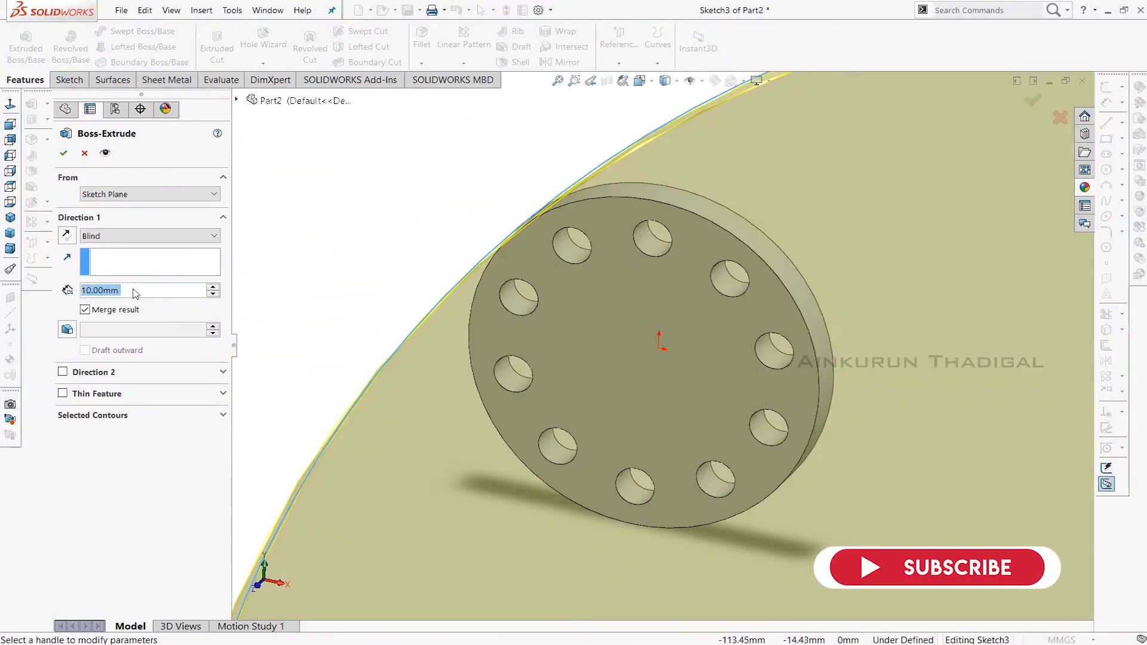
type("5")
key("Return")
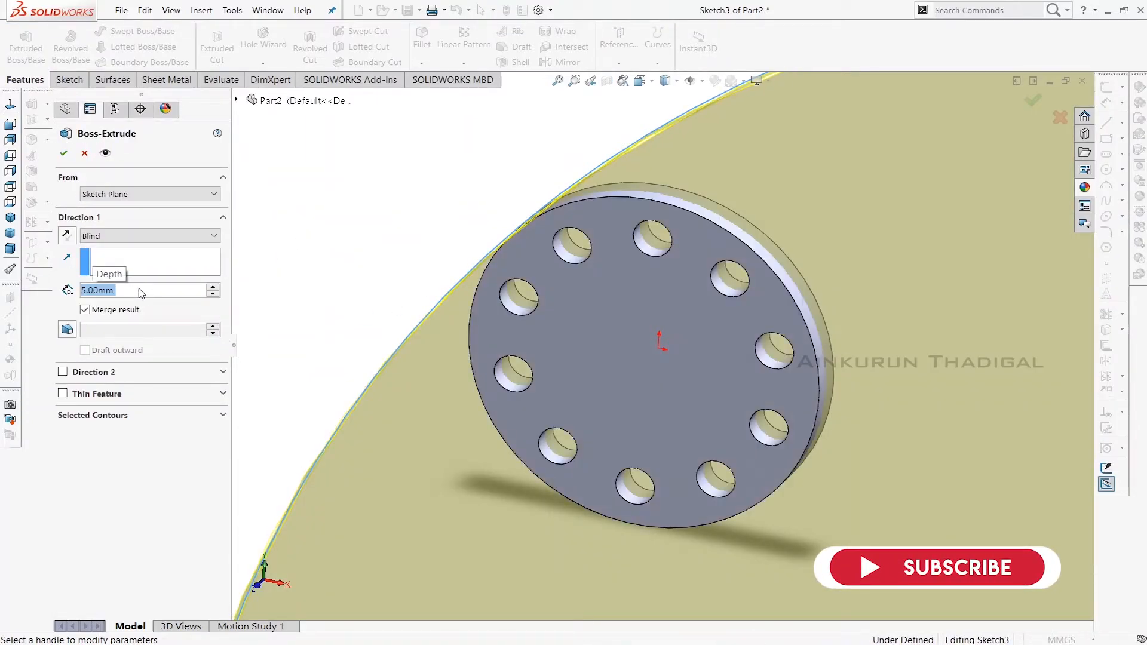
left_click(63, 154)
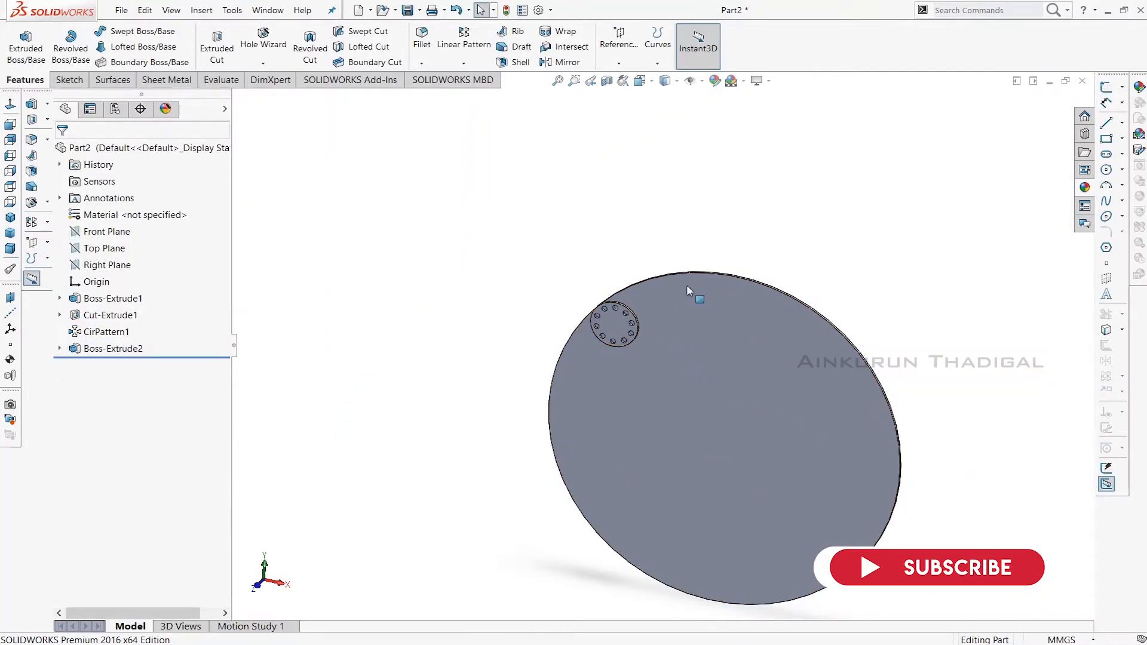
Create a circular pattern of the merged body around the large disc's outer edge, with 8 equally spaced instances over 360 degrees.
left_click(464, 62)
left_click(471, 95)
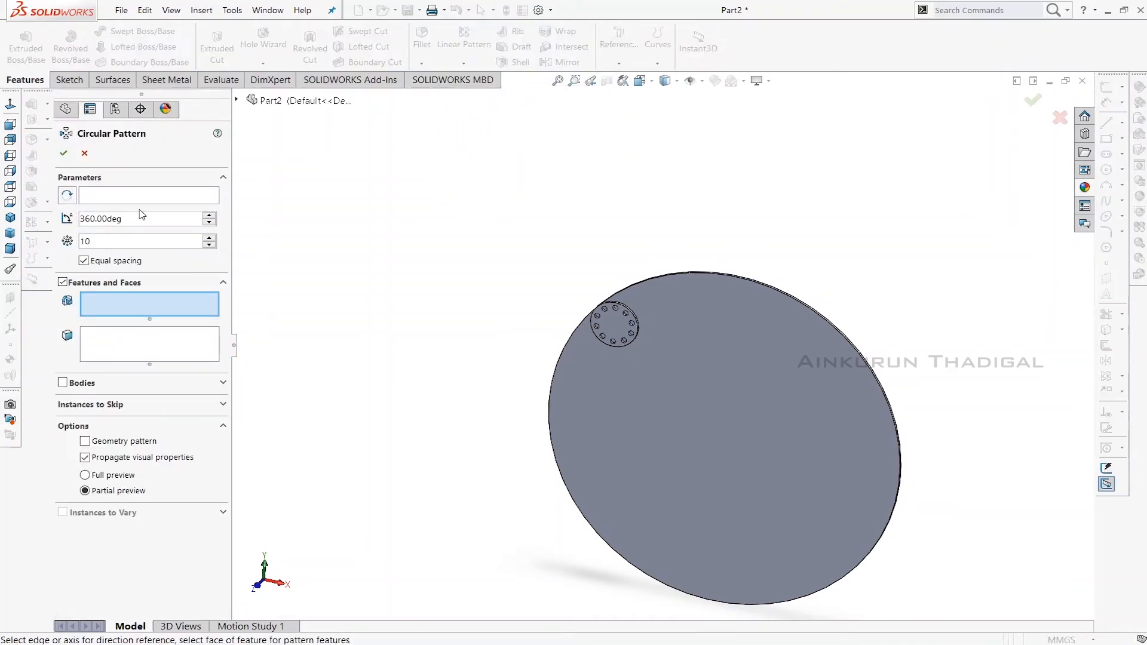
left_click(136, 203)
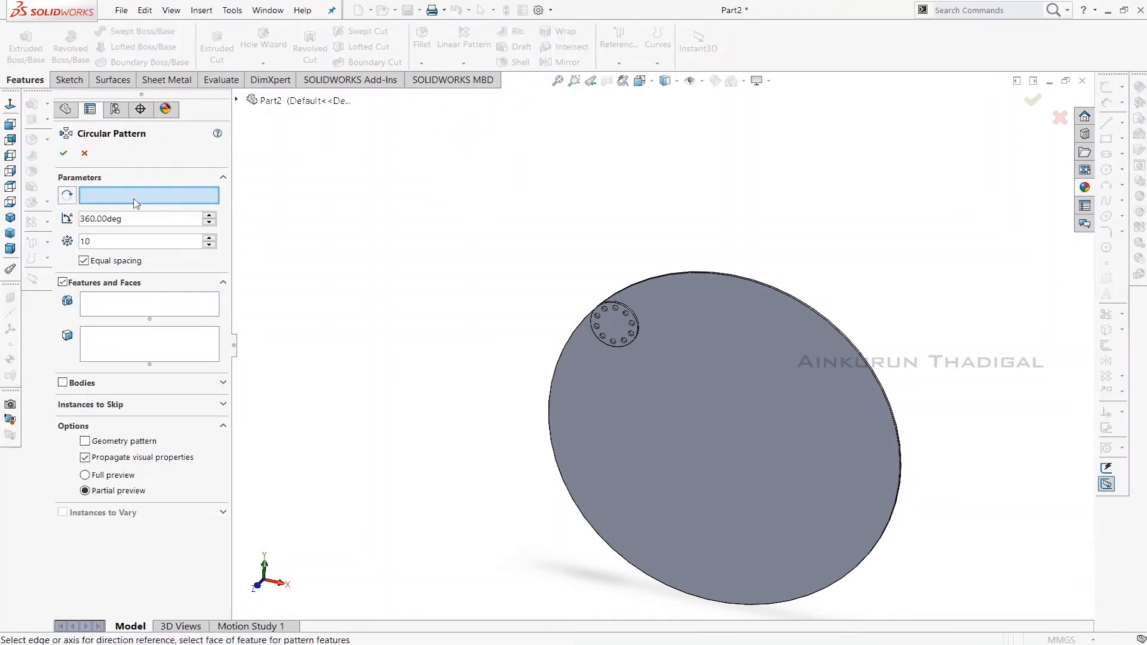
left_click(824, 324)
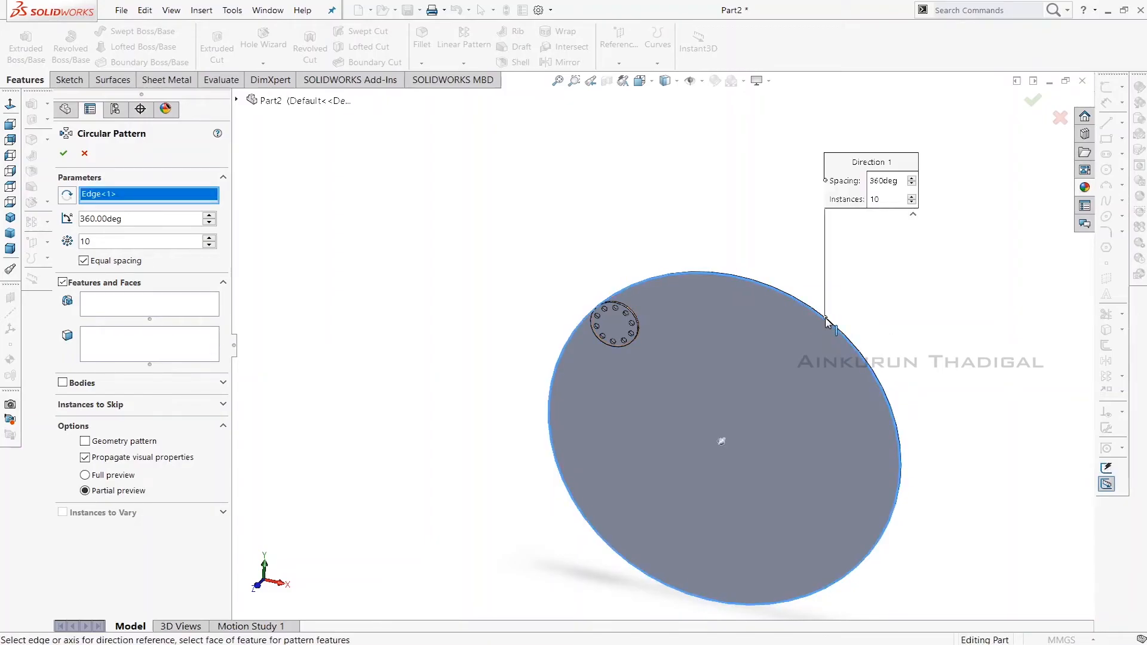
left_click(62, 282)
left_click(63, 303)
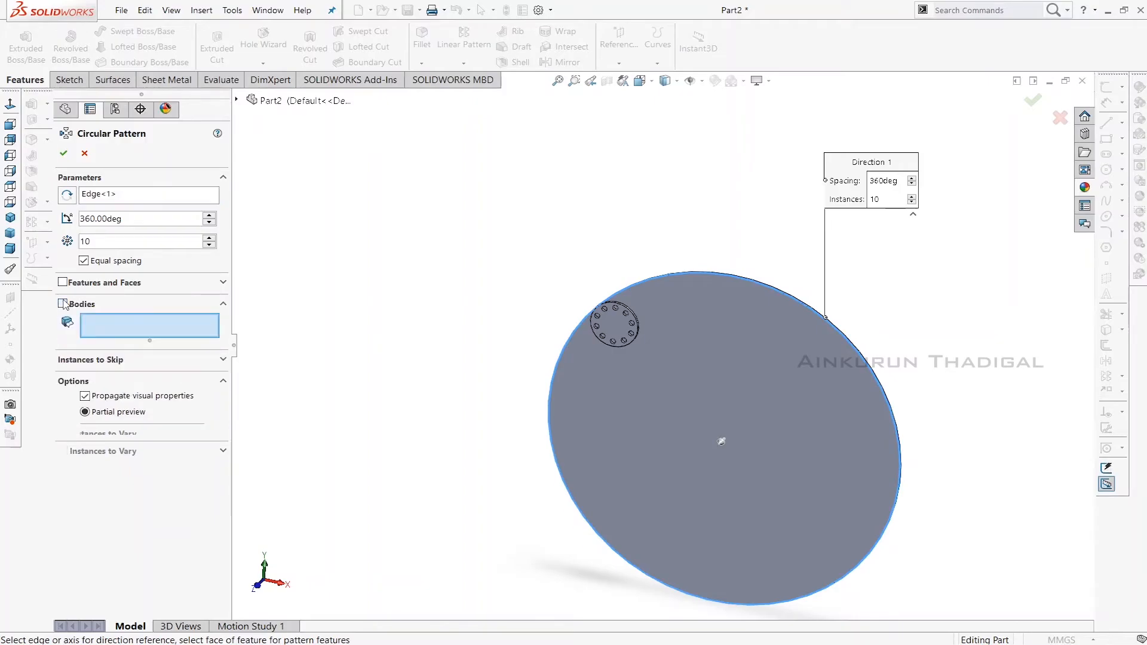
left_click(610, 325)
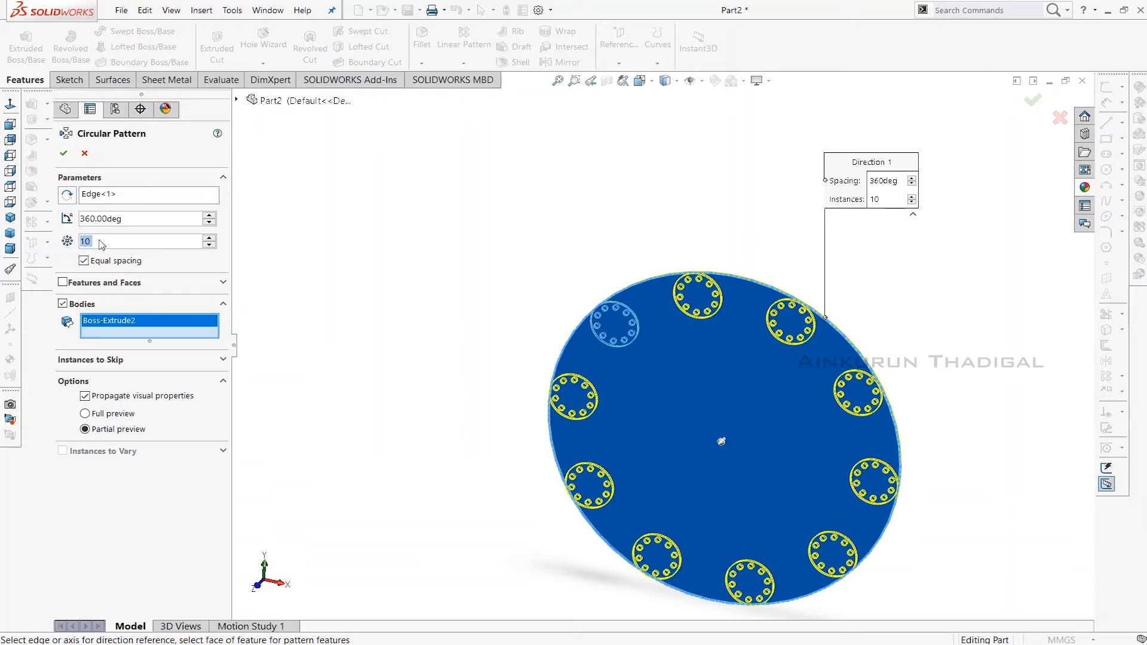
scroll(108, 242, "down", 2)
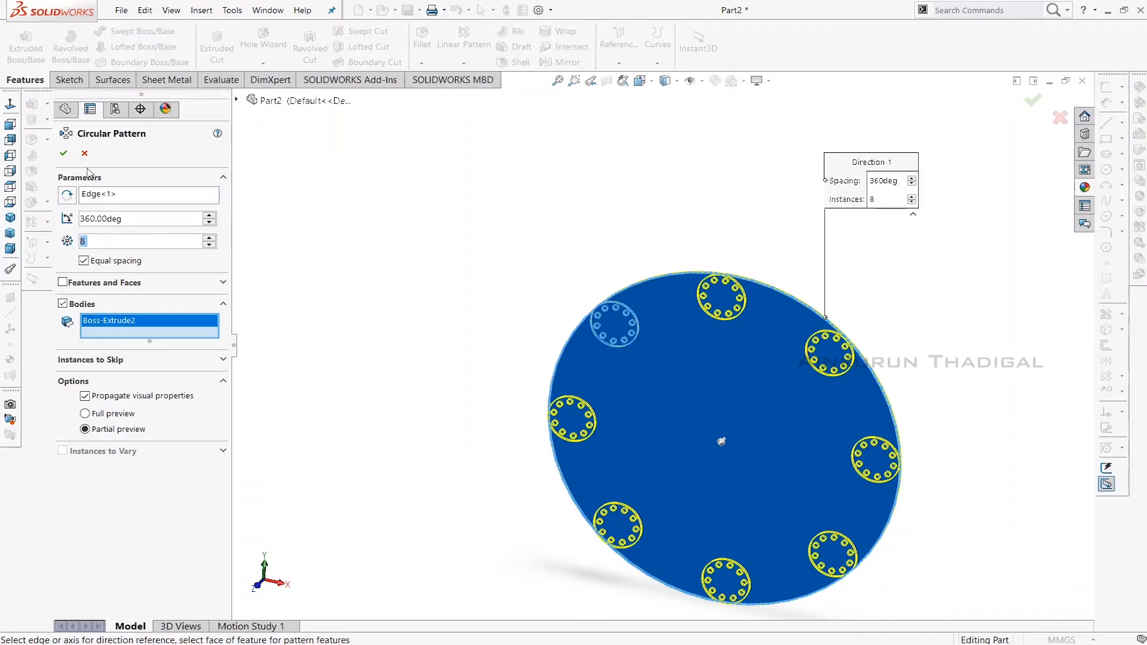
left_click(63, 153)
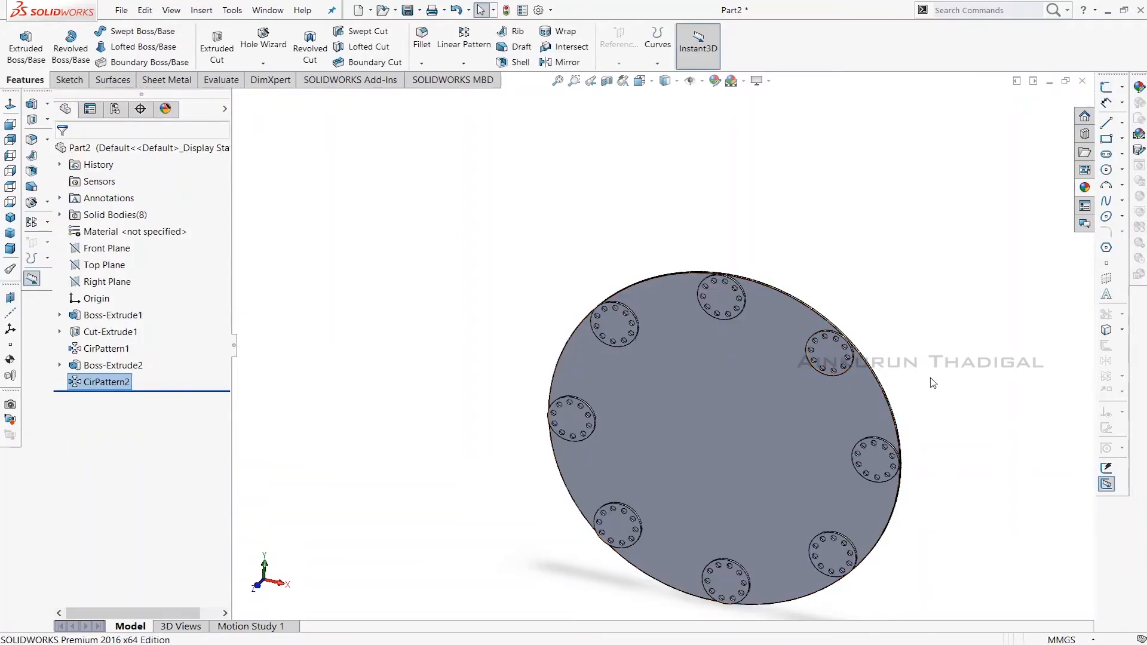
Start the Mirror feature for the patterned disc part.
middle_click_drag(970, 468, 948, 456)
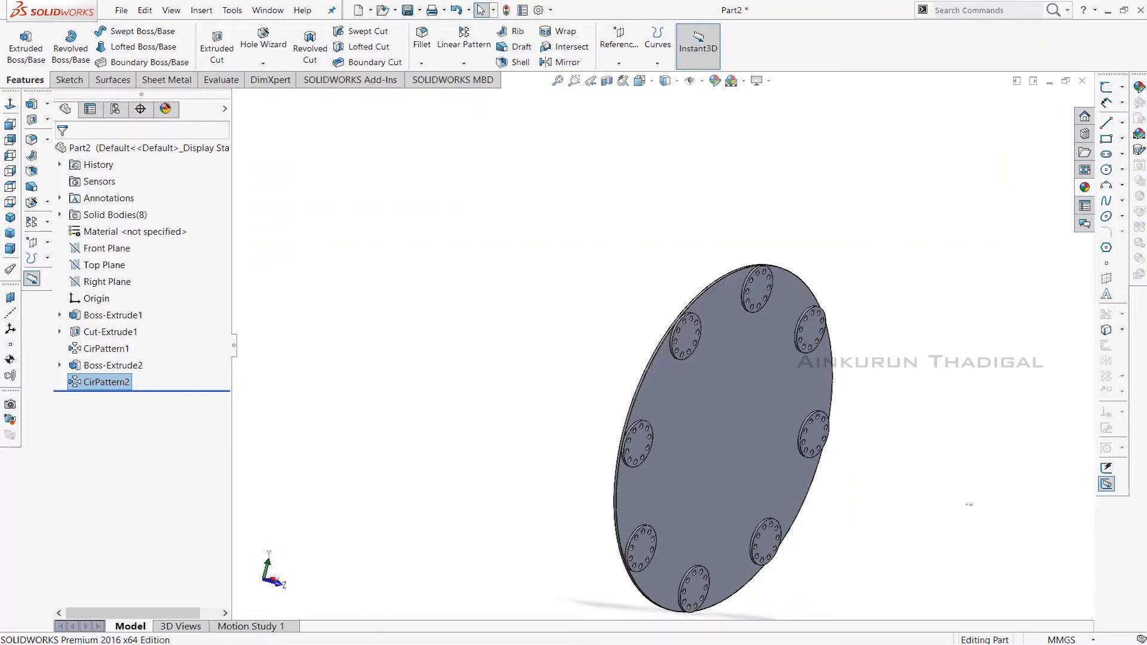
middle_click_drag(913, 475, 746, 486)
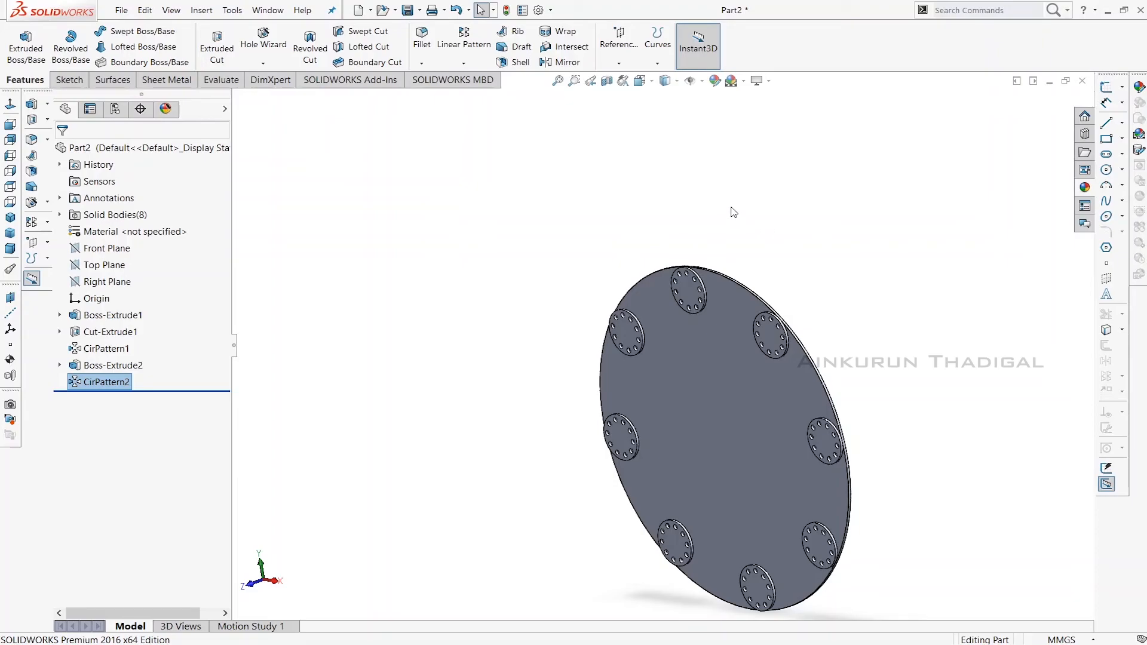
left_click(464, 63)
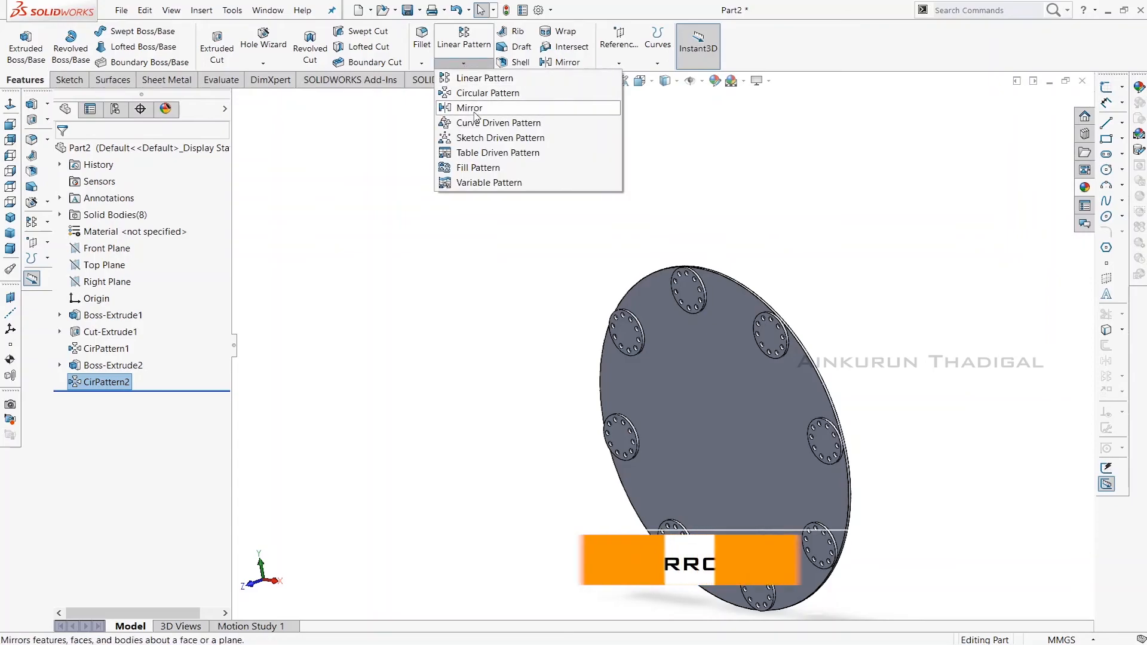